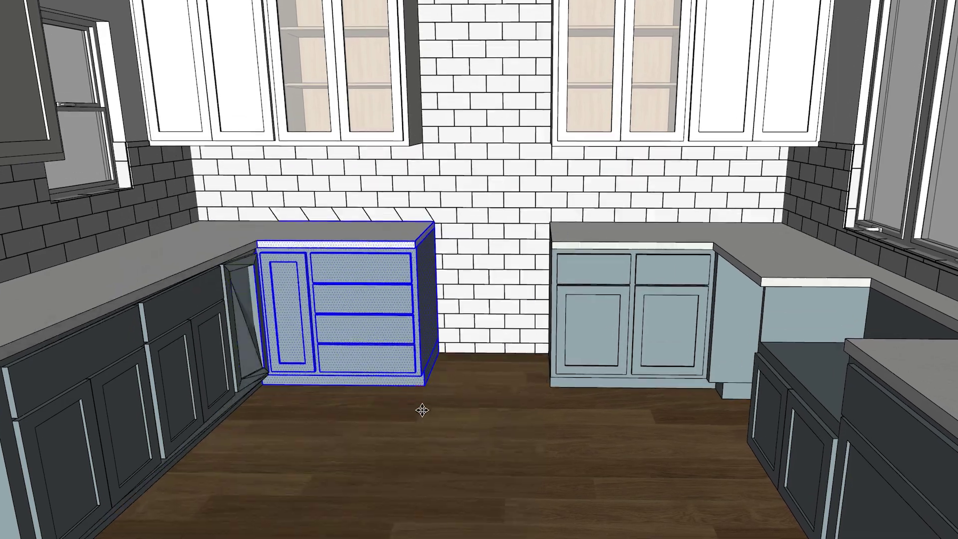
mouse_move(422, 406)
left_mouse_down()
mouse_move(471, 434)
mouse_move(430, 436)
left_mouse_up()
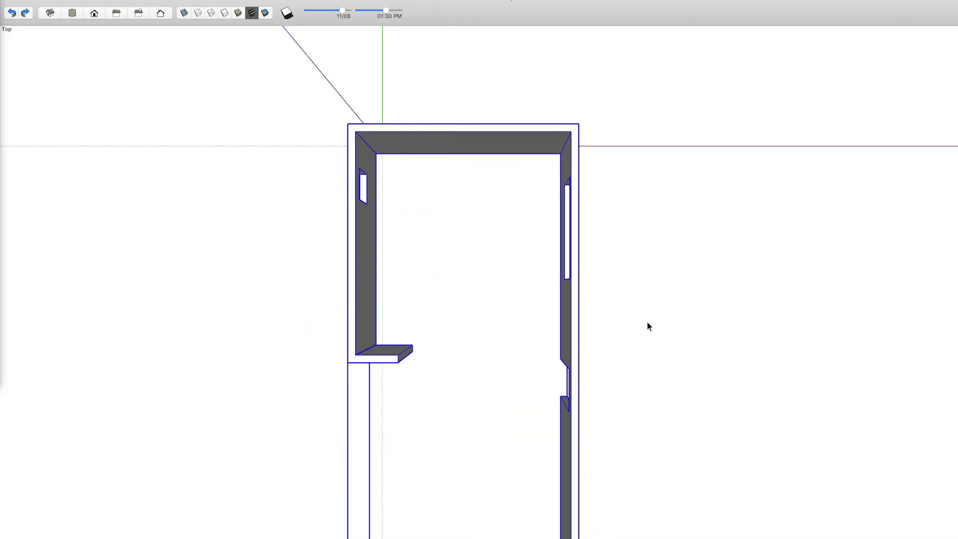
key("super+shift+e")
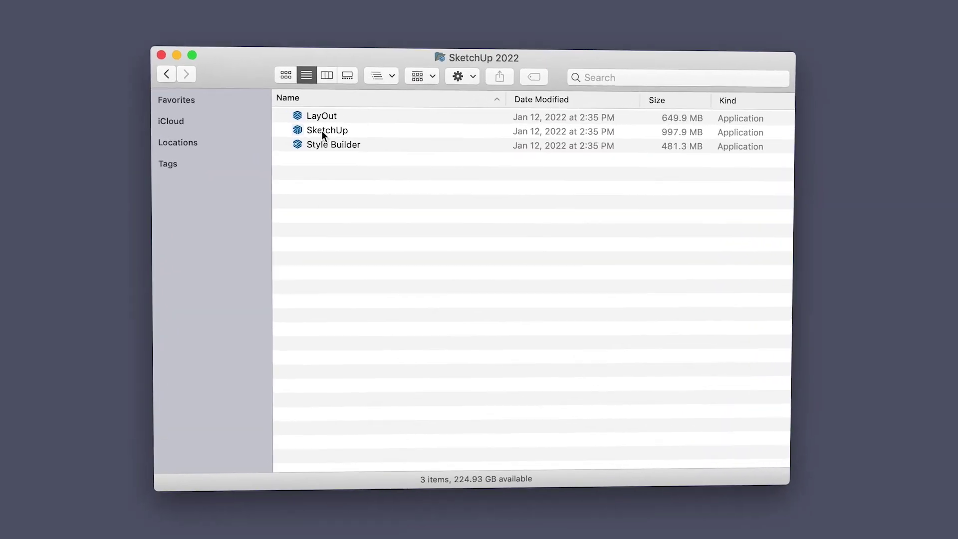
- Launch SketchUp and start a new model from the Plan View template in inches
double_click(352, 154)
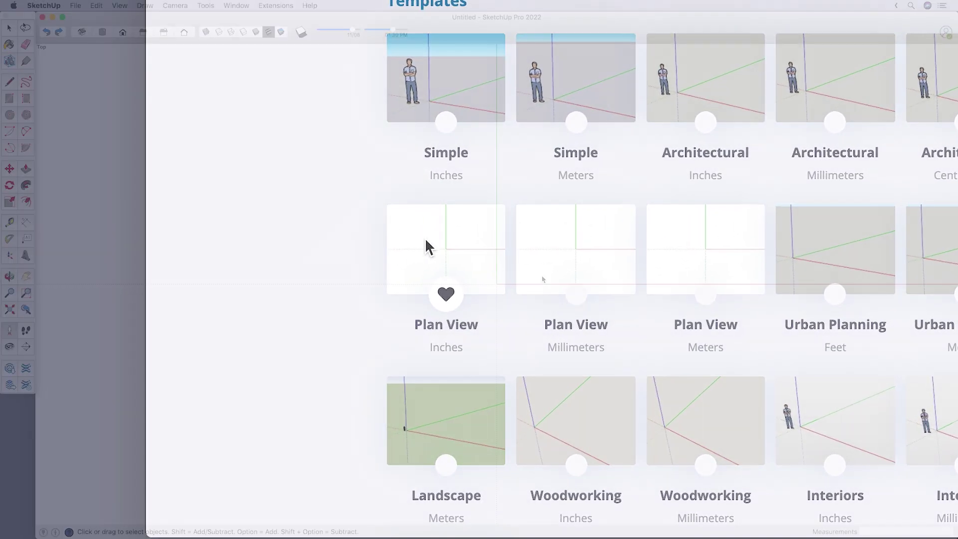
left_click(425, 244)
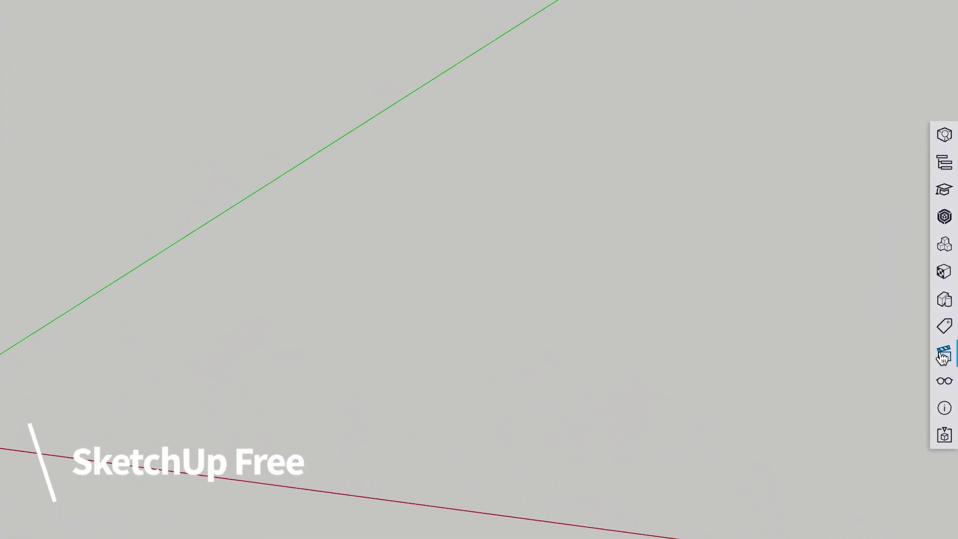
- Switch to SketchUp Free and set the camera to the standard top view
left_click(942, 355)
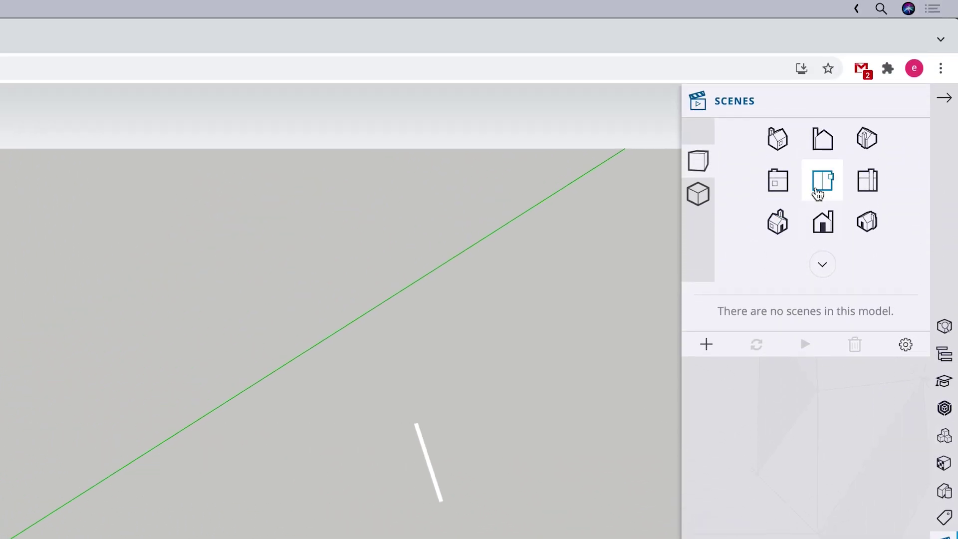
left_click(818, 194)
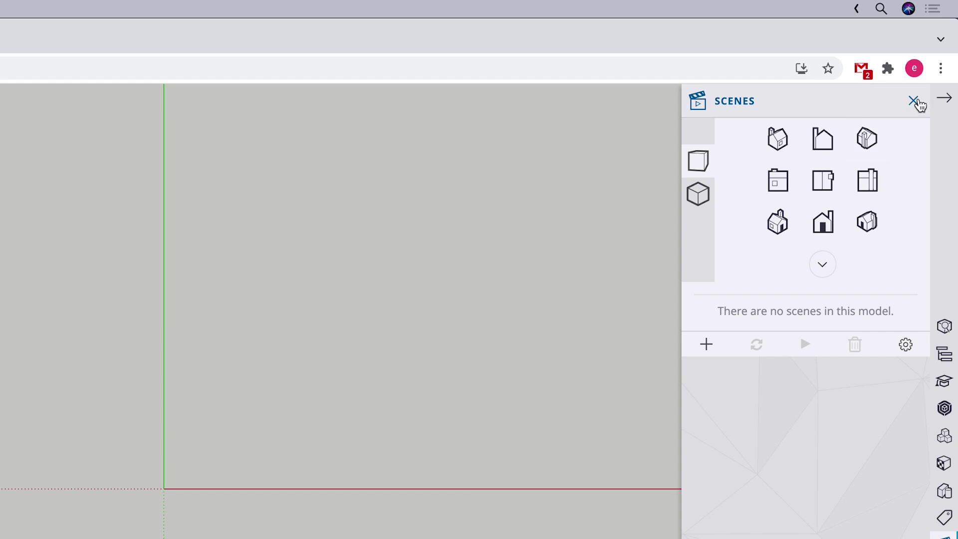
left_click(914, 101)
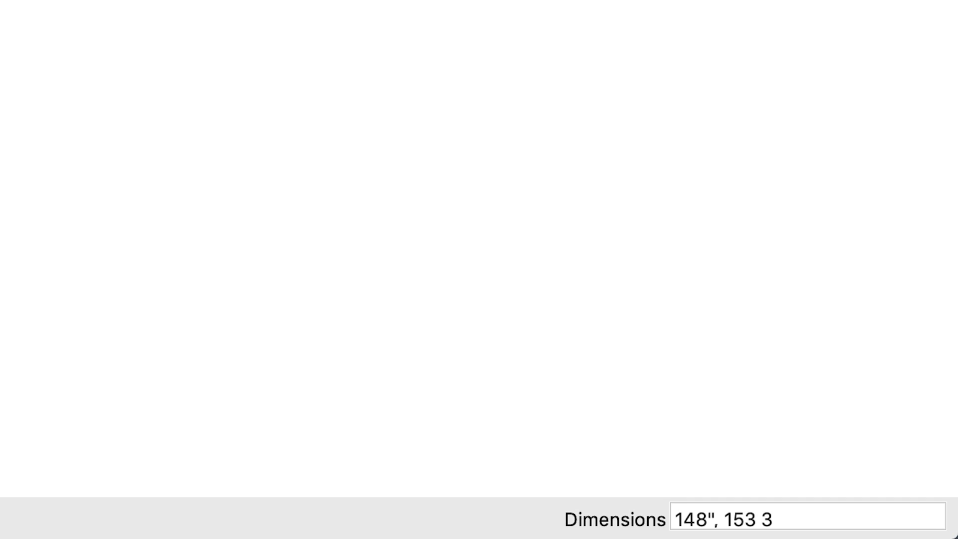
- Set the rectangle's dimensions to 148" by 153 3/8"
key("Return")
key("space")
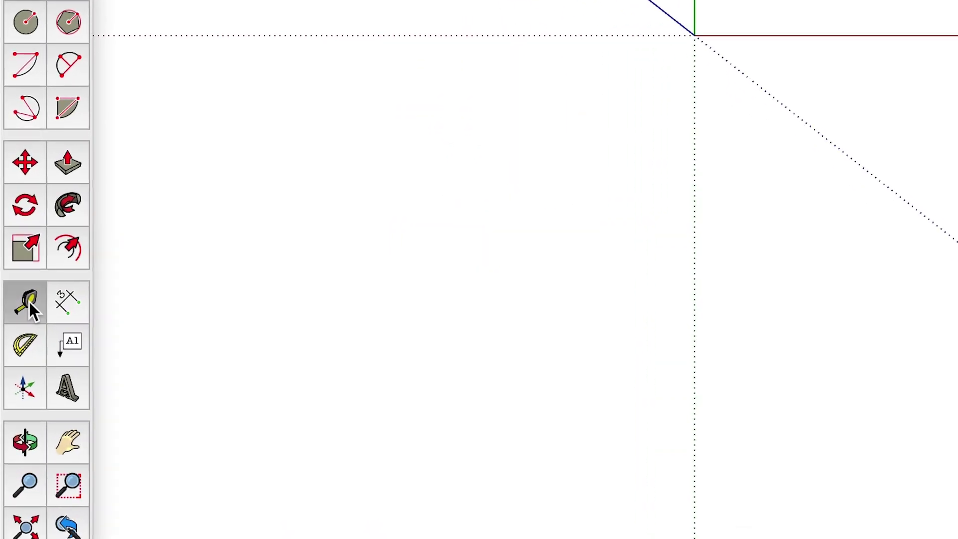
- Place Tape Measure guides 148" from the green axis and 153 3/8" from the red axis
left_click(29, 300)
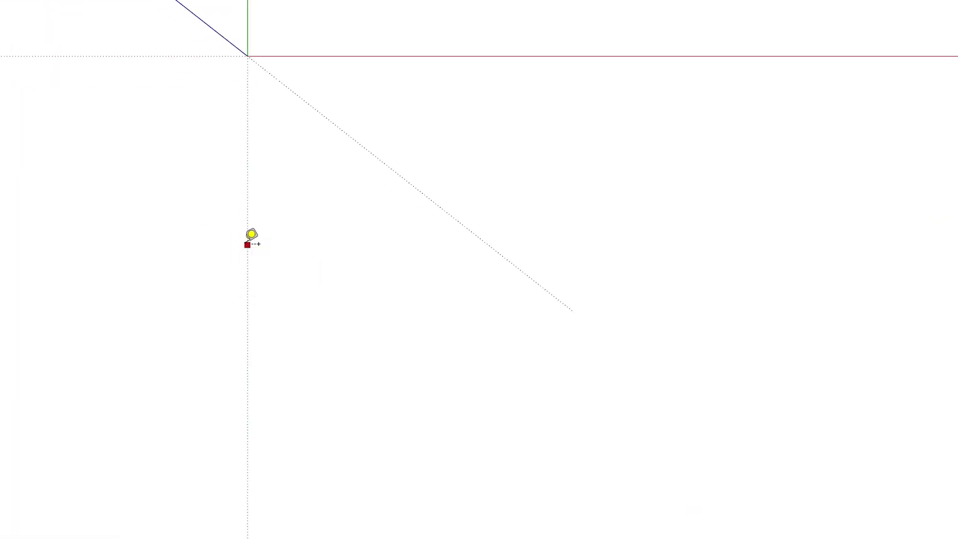
type("1")
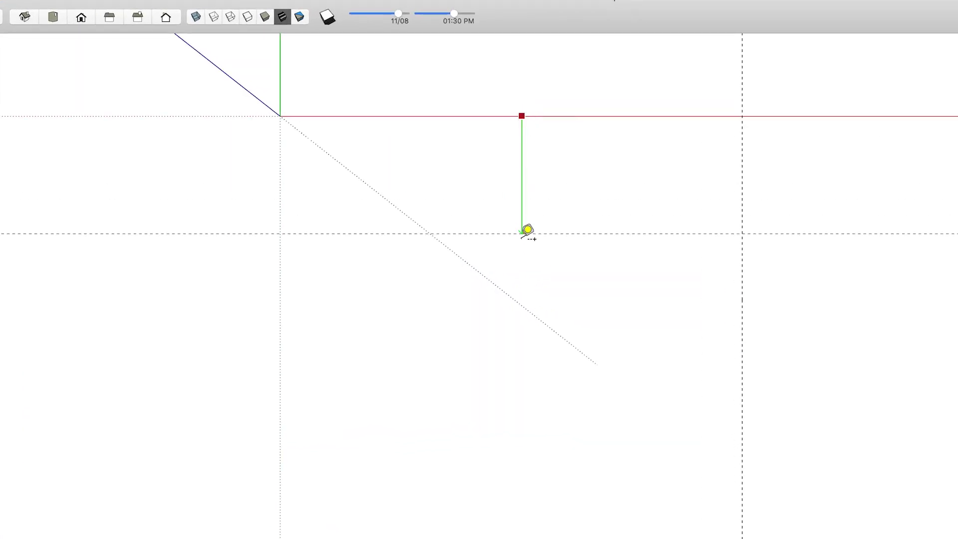
type("153")
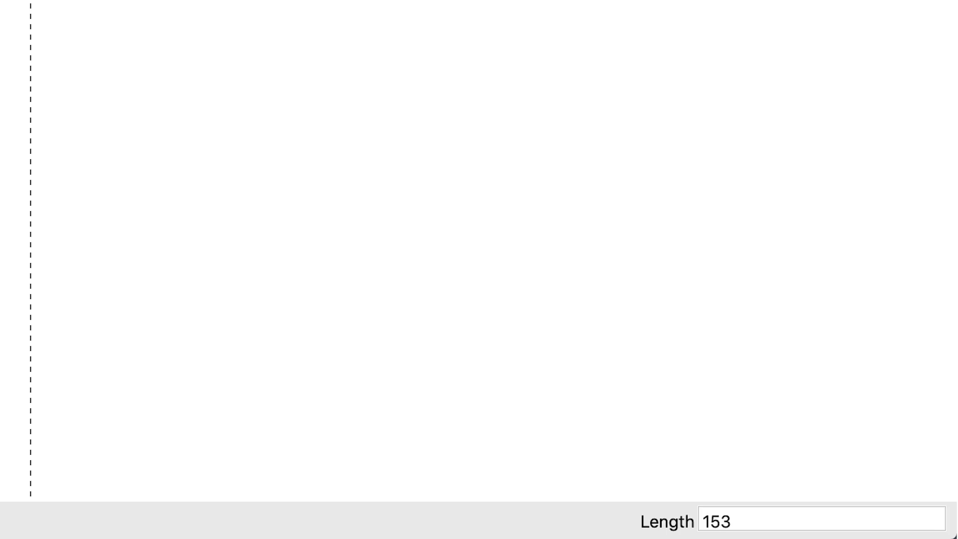
type(" 3/4")
key("Return")
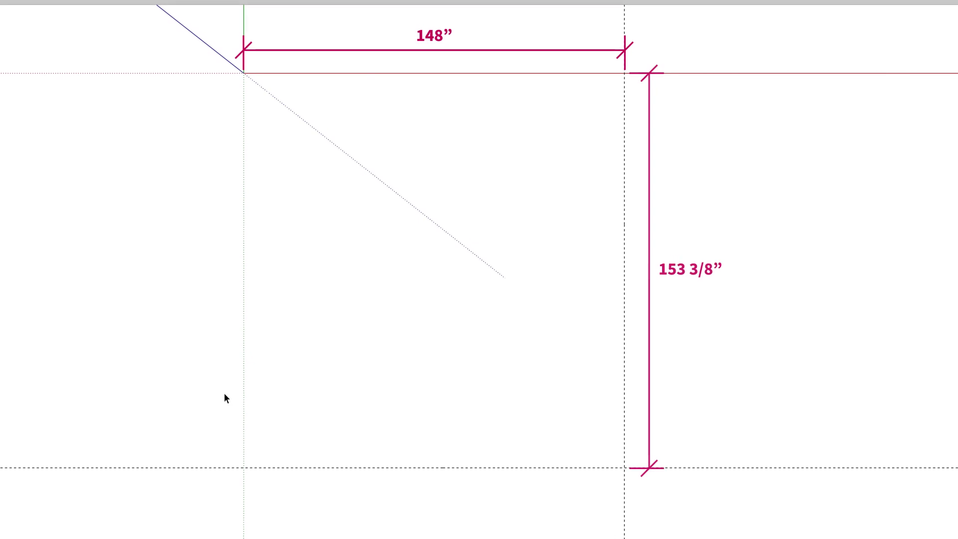
- Draw a rectangle from the origin toward the intersection of the two guides
key("l")
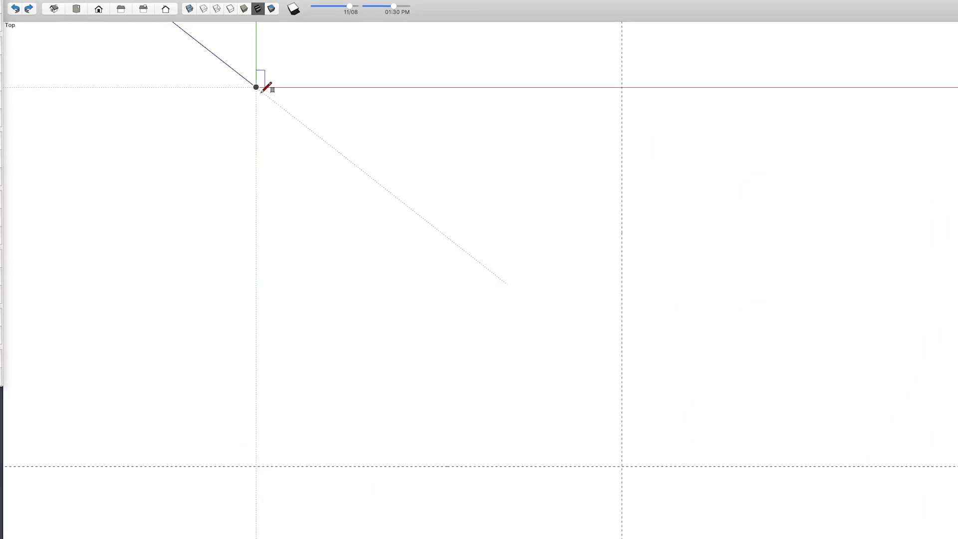
left_click(257, 85)
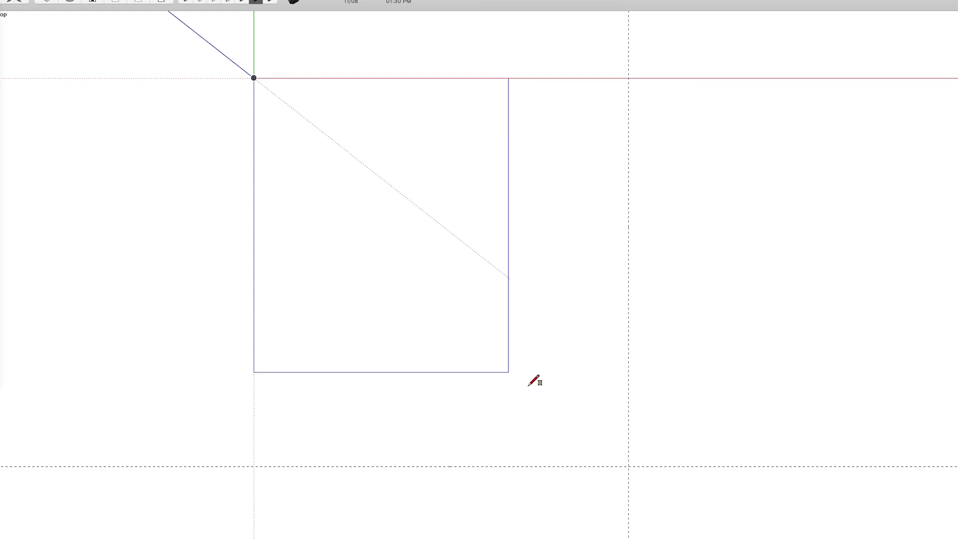
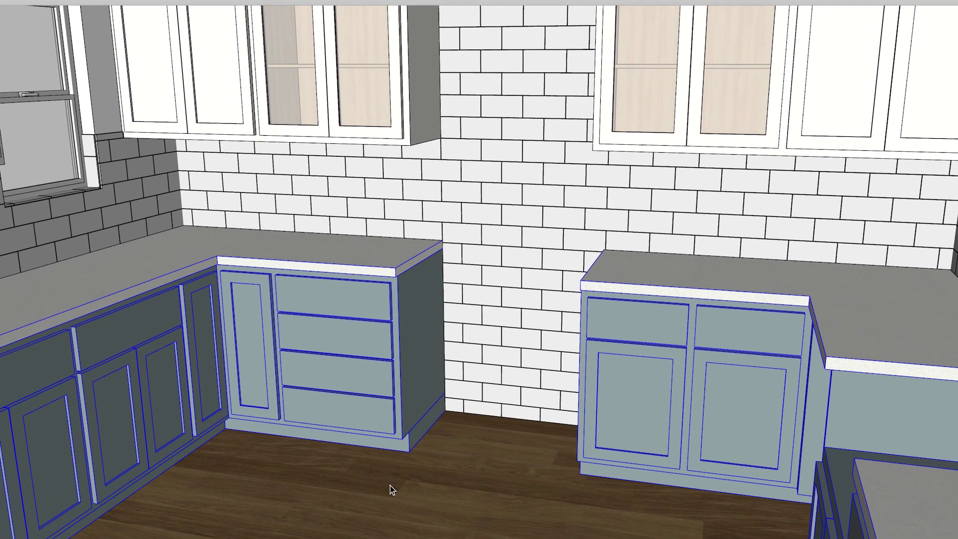
left_click_drag(408, 446, 360, 493)
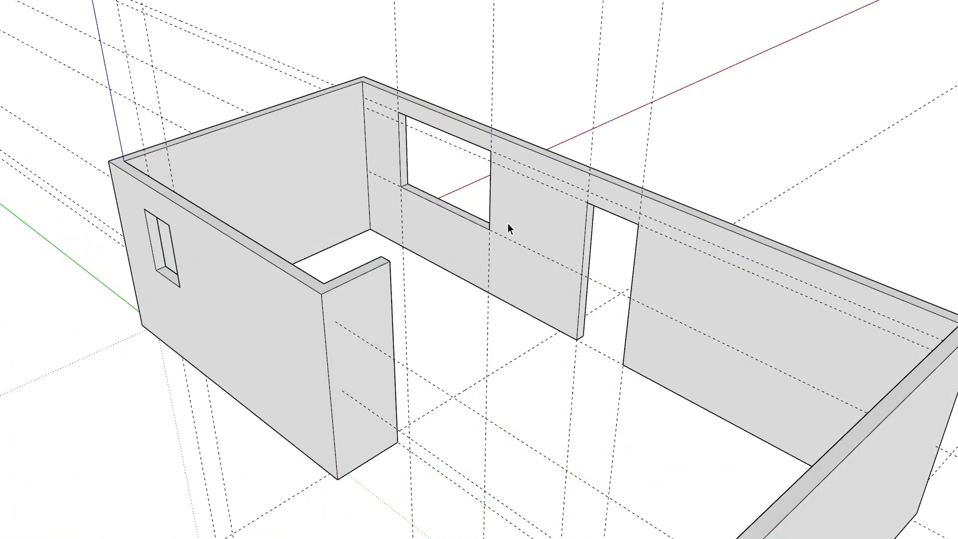
- Select all connected wall geometry and make it a group
scroll(508, 211, "up", 5)
triple_click(508, 211)
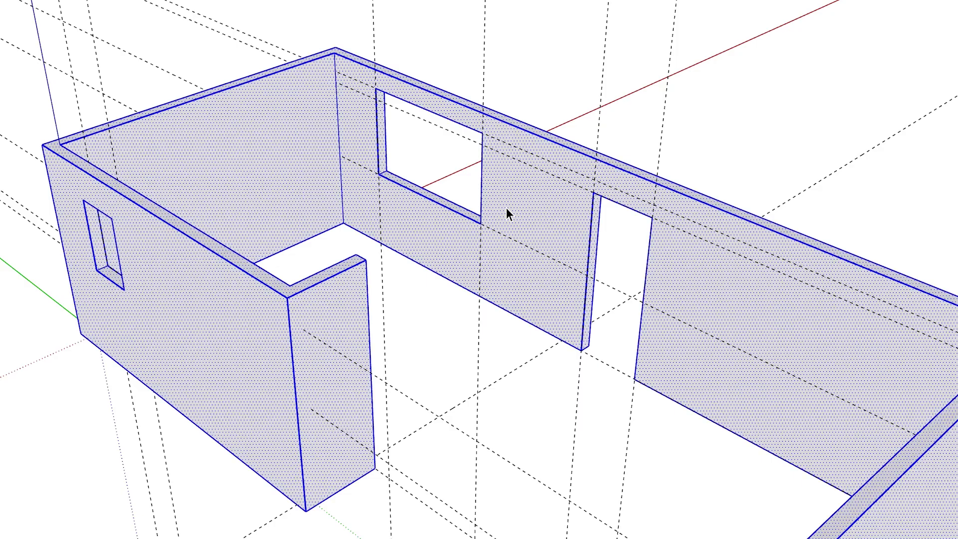
right_click(506, 207)
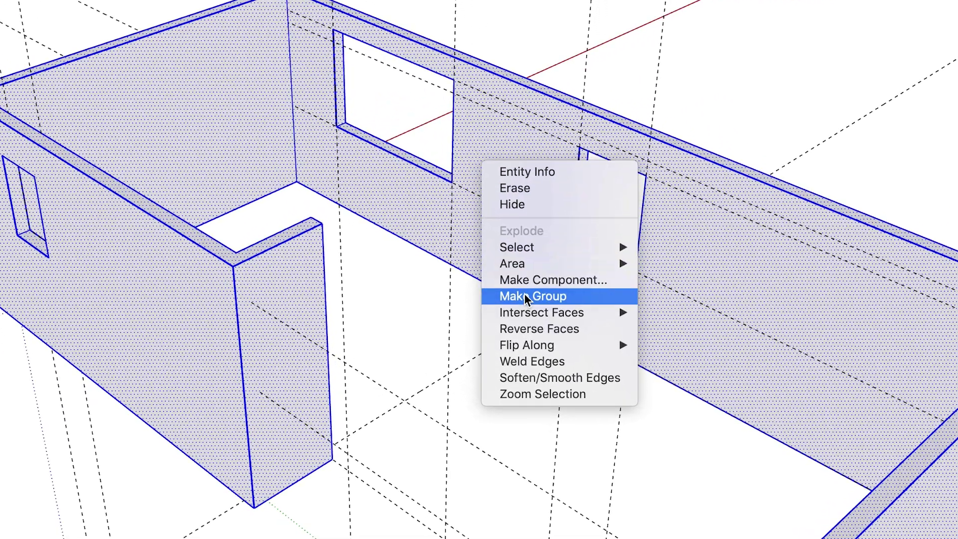
left_click(526, 298)
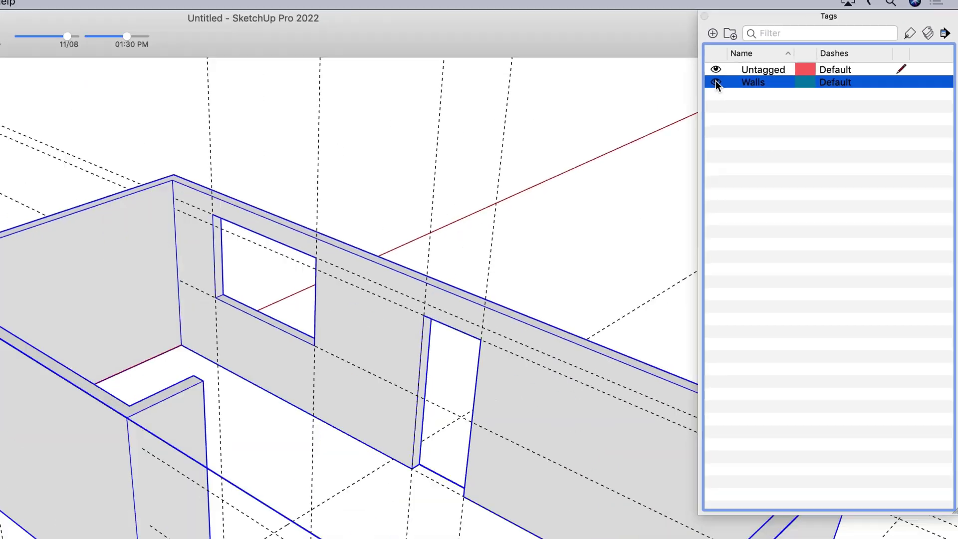
- Hide the Walls tag and show it again to check what it controls
left_click(782, 53)
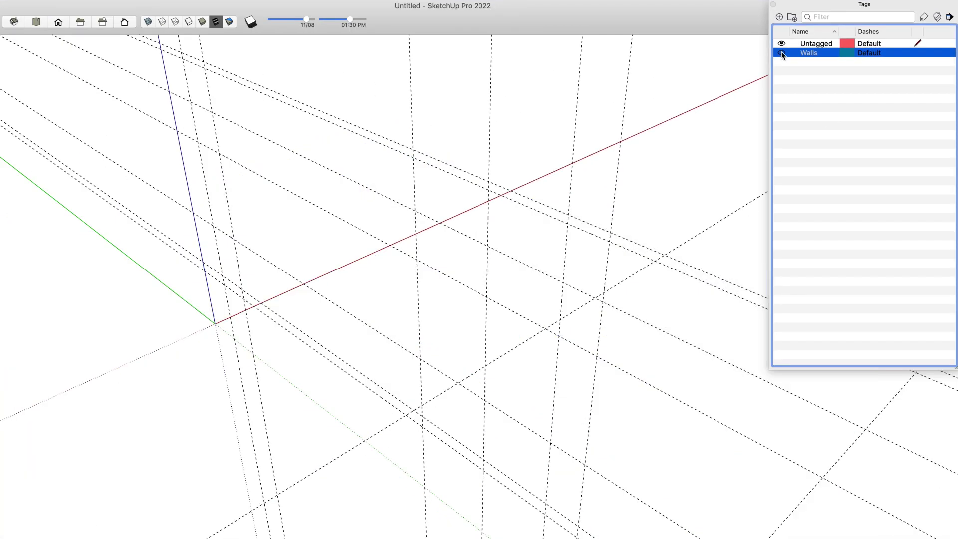
left_click(782, 53)
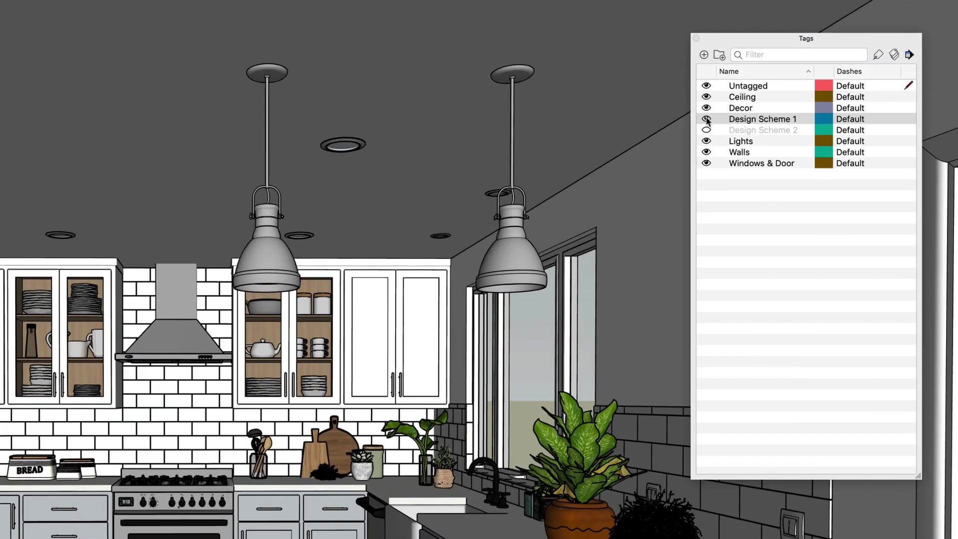
- In the finished kitchen model, hide the Design Scheme 1 tag and show Design Scheme 2
left_click(707, 120)
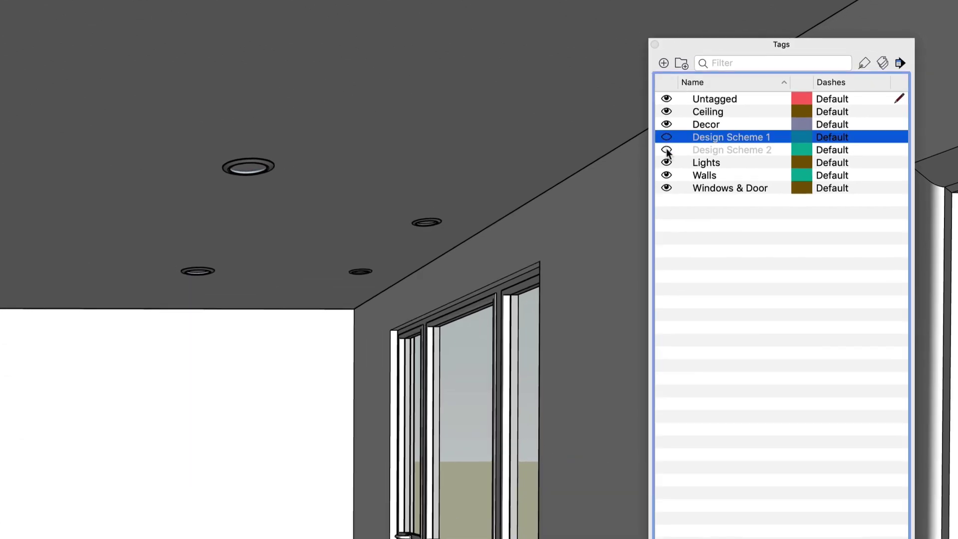
left_click(667, 150)
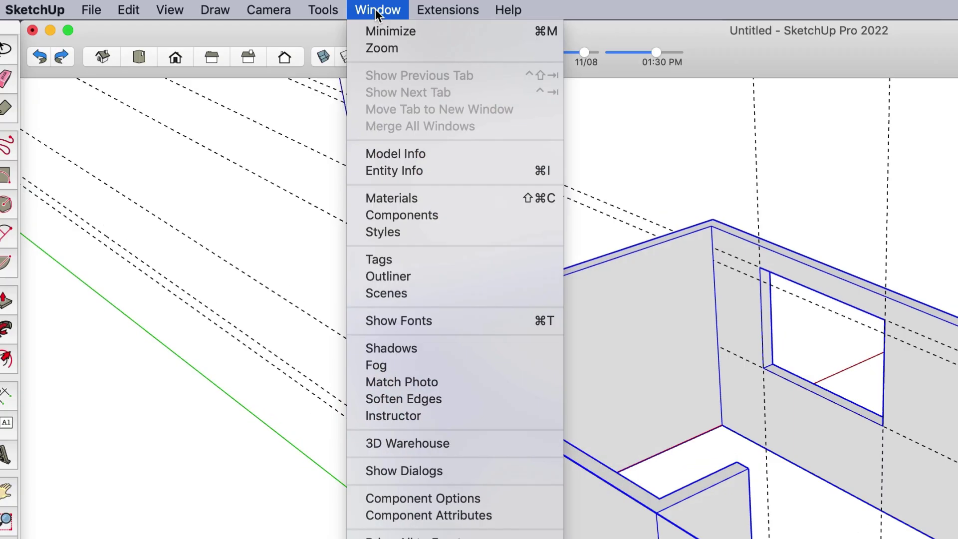
- Create a tag named Walls in the kitchen walls model, and bring up the tag list in SketchUp Free
left_click(388, 260)
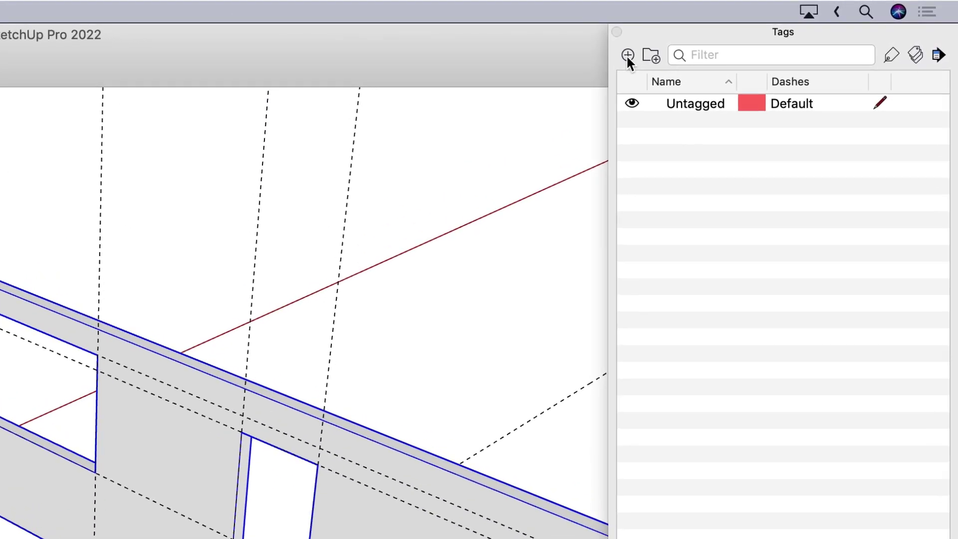
left_click(623, 56)
type("Walls")
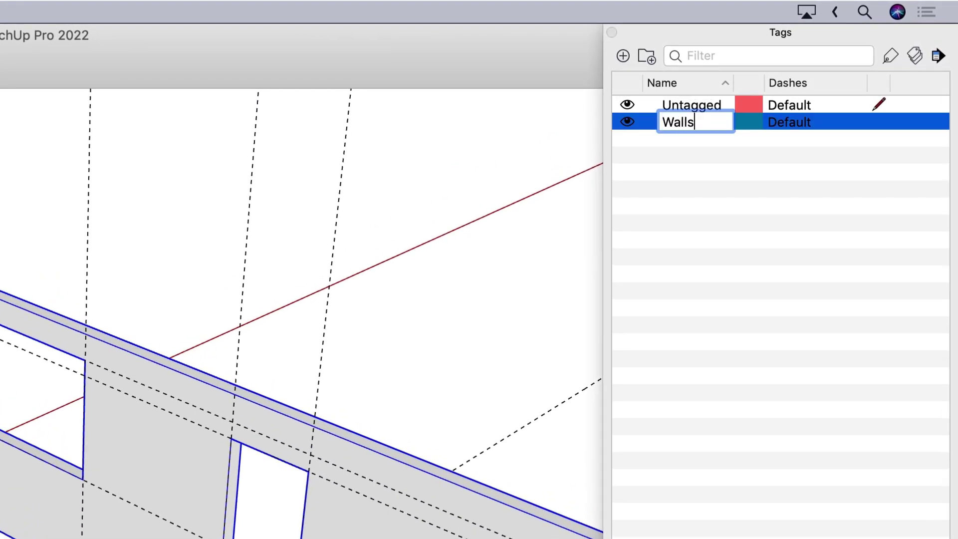
key("Return")
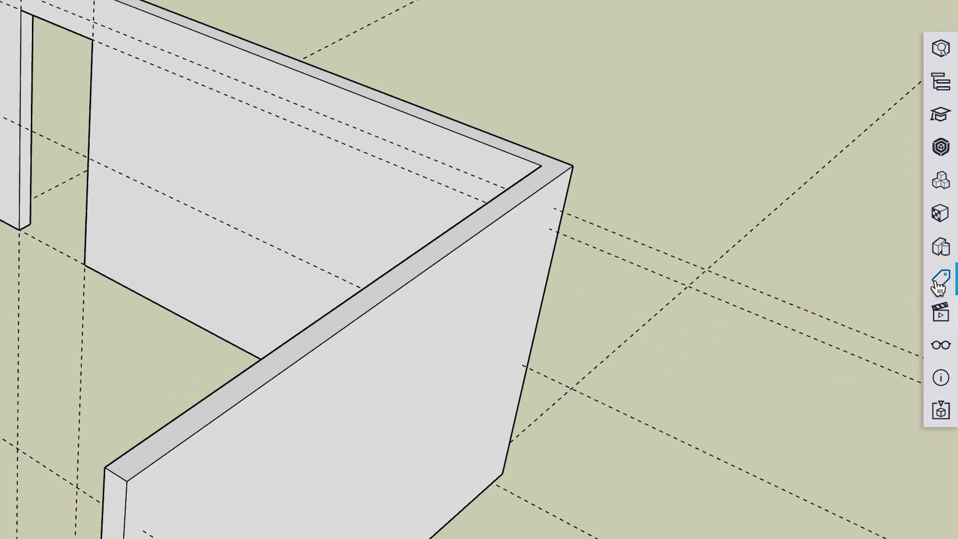
left_click(938, 287)
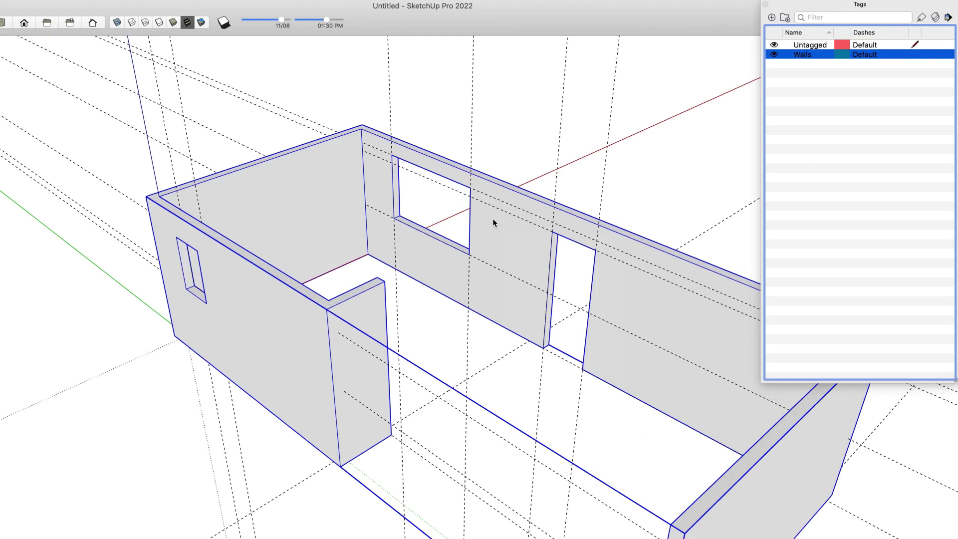
- Assign the Walls tag to the wall group through its entity information in SketchUp Pro
right_click(492, 217)
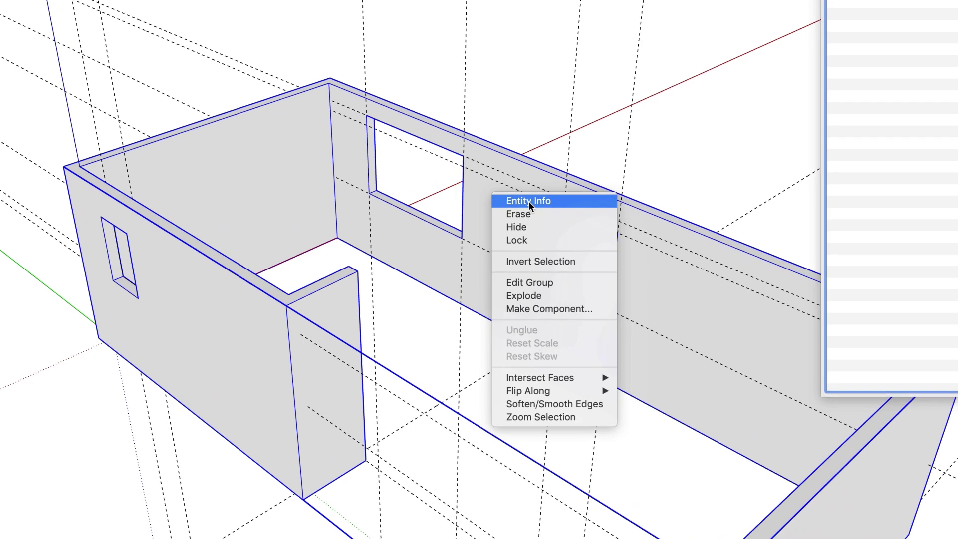
left_click(529, 201)
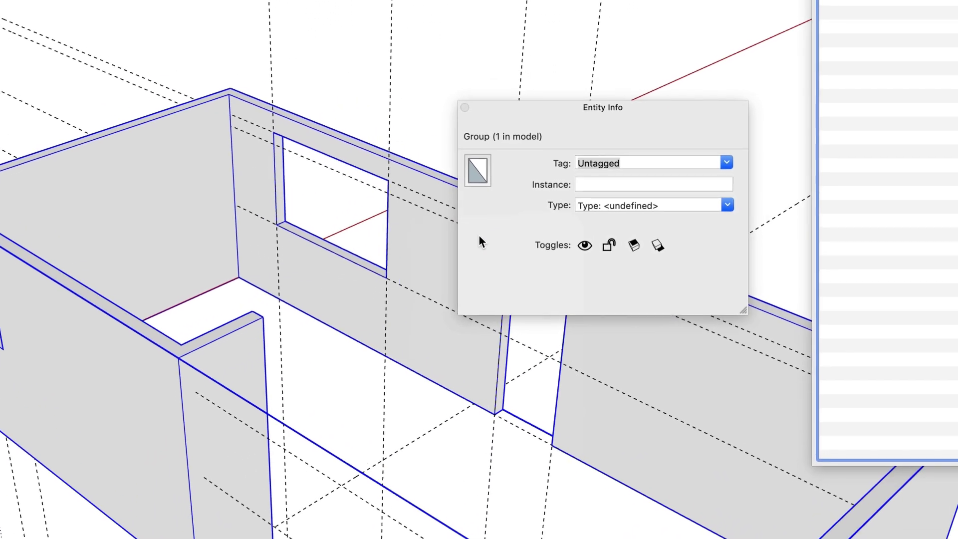
left_click(727, 163)
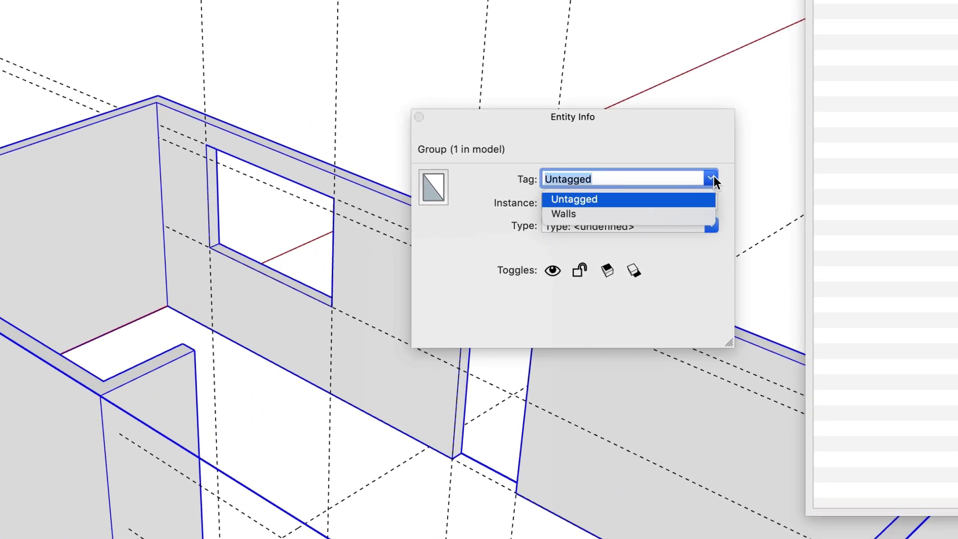
left_click(561, 213)
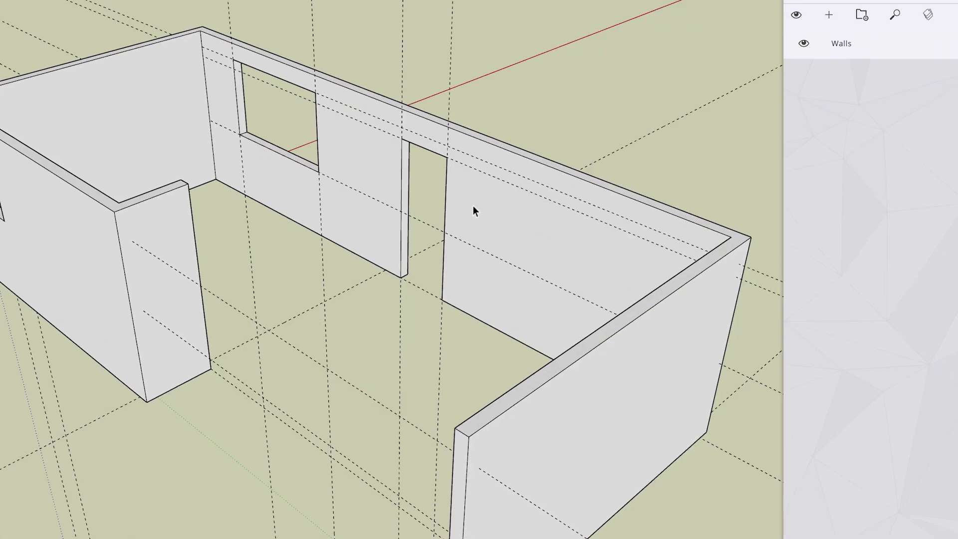
- In SketchUp Free, change the wall group's tag to Walls through its entity information
right_click(475, 210)
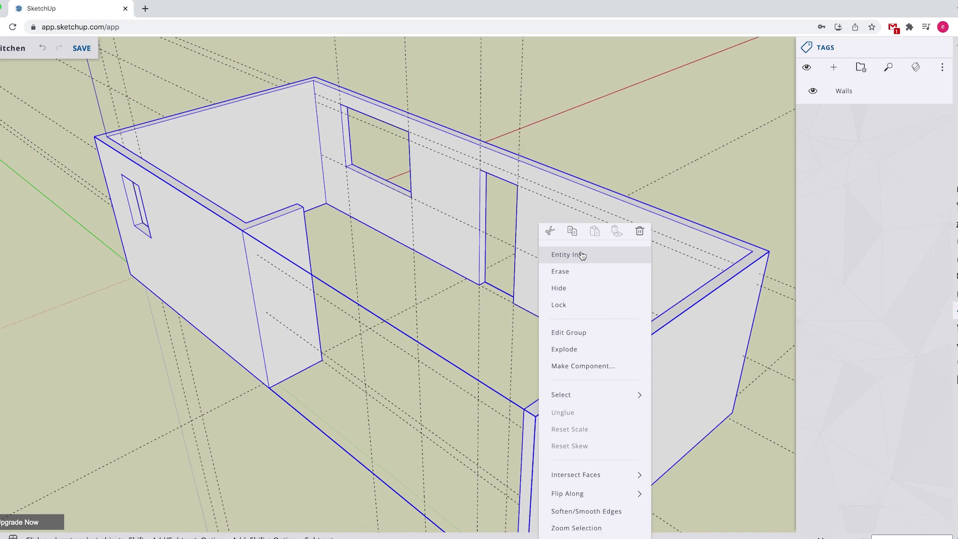
left_click(539, 215)
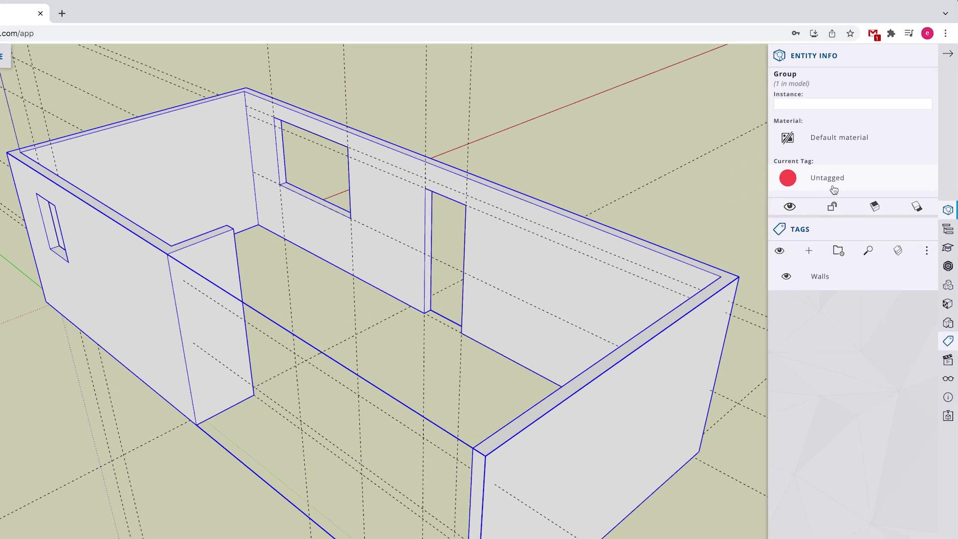
left_click(803, 208)
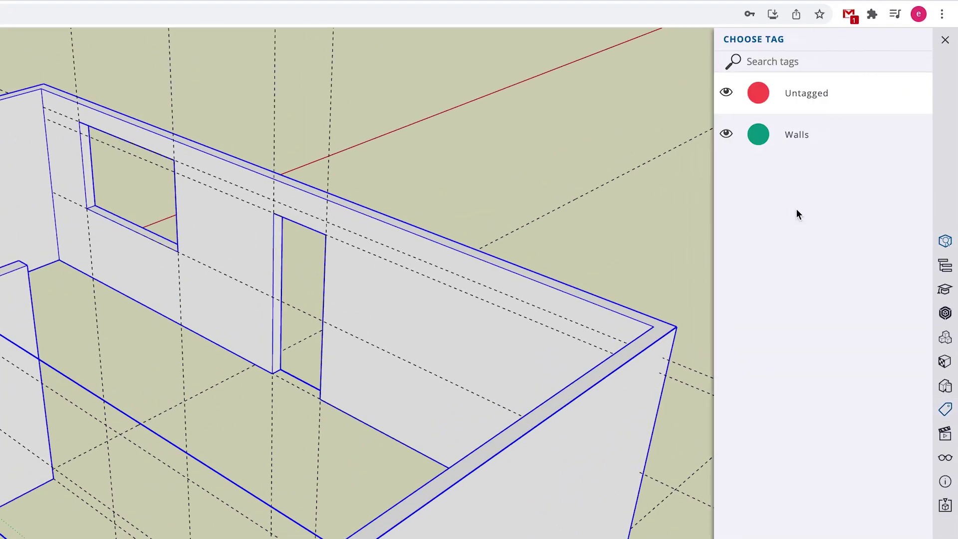
left_click(788, 138)
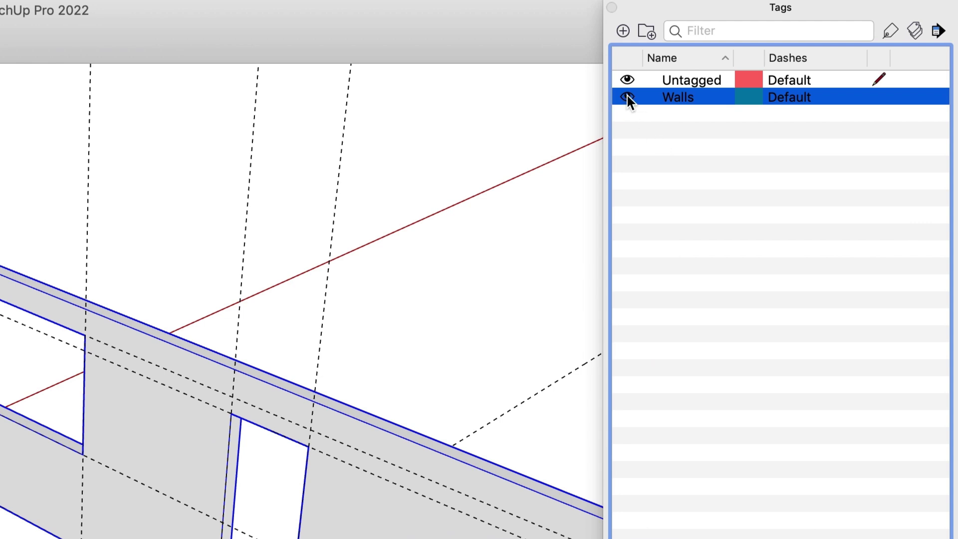
- Toggle the visibility of the Walls tag off and on to check that it controls the wall group
left_click(627, 94)
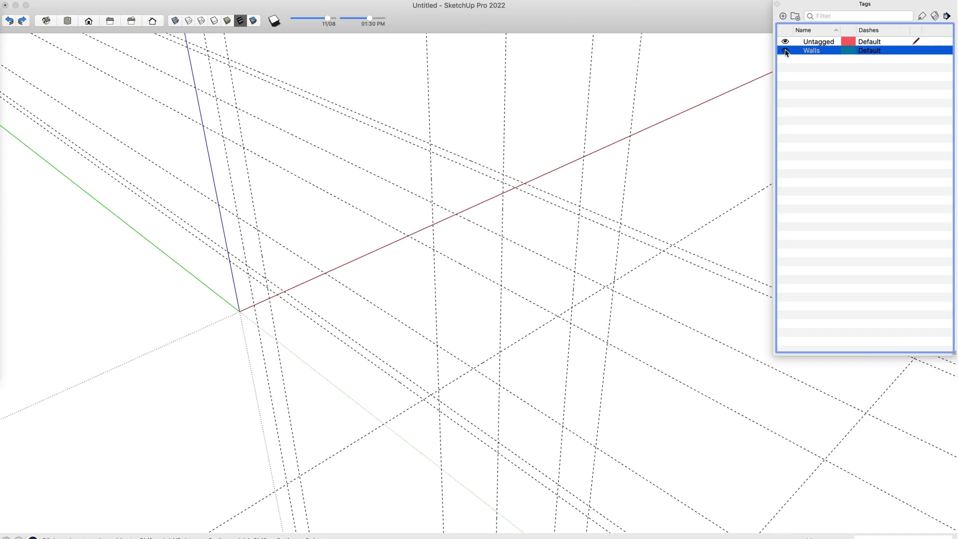
left_click(785, 51)
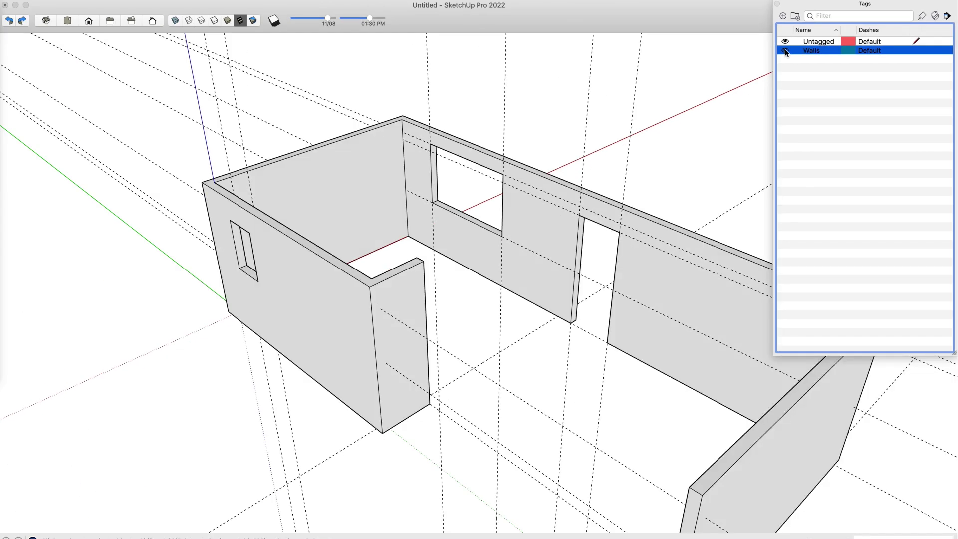
left_click(785, 51)
left_click(785, 51)
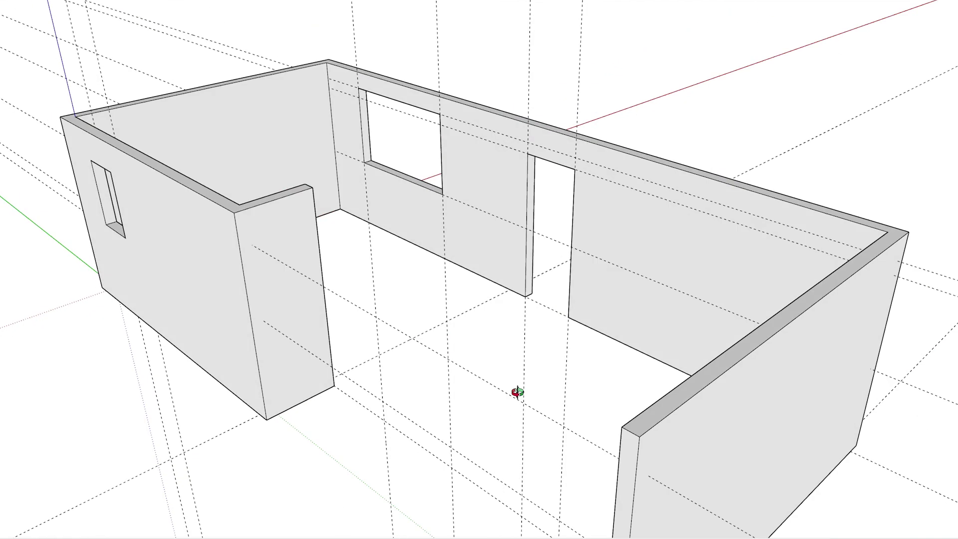
- Draw a floor rectangle across the outer bottom corners of the walls and extrude it 6" downward
mouse_move(517, 391)
middle_mouse_down()
mouse_move(514, 203)
mouse_move(492, 193)
mouse_move(447, 224)
middle_mouse_up()
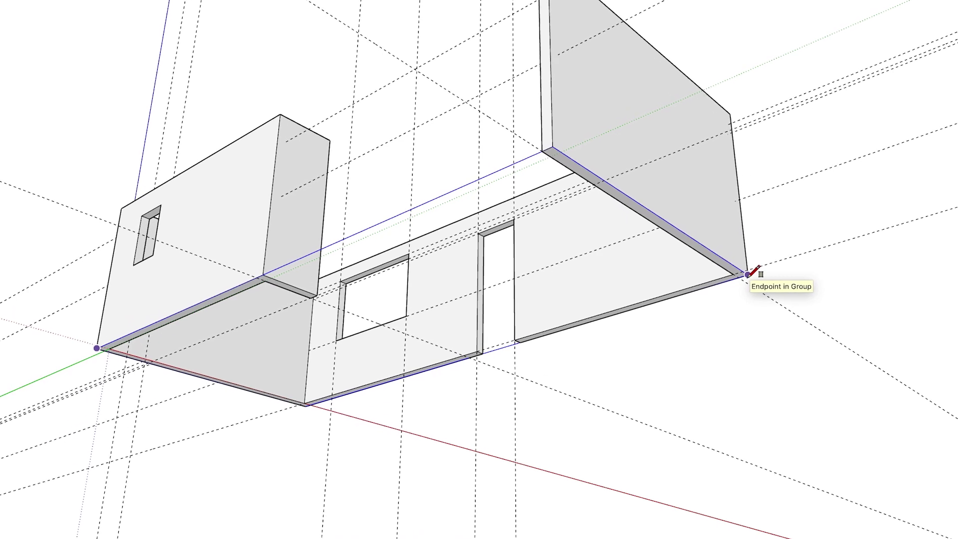
left_click(747, 274)
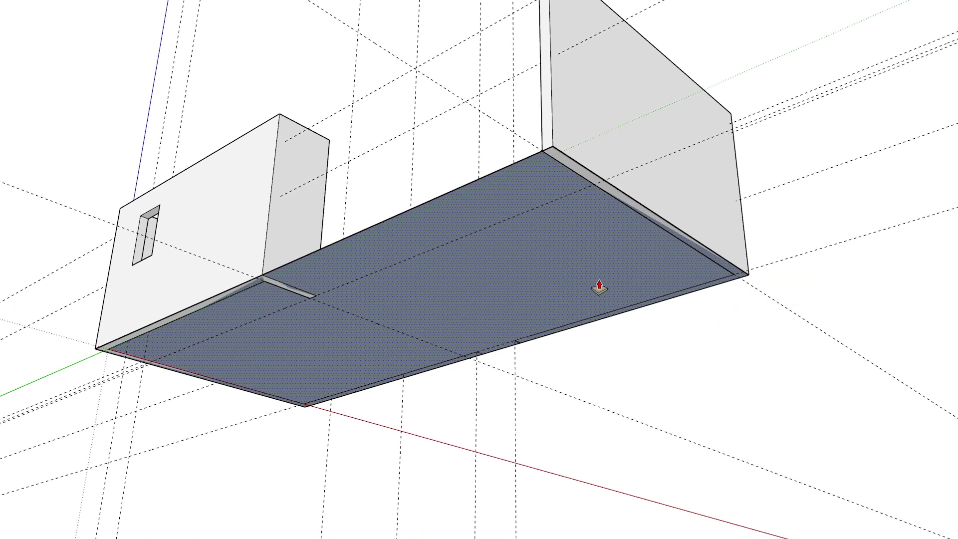
left_click(599, 288)
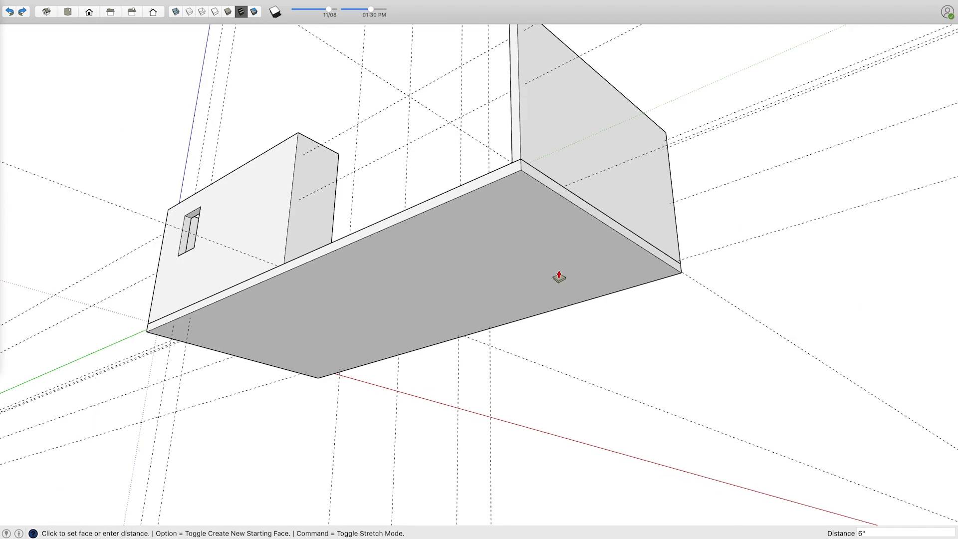
key("space")
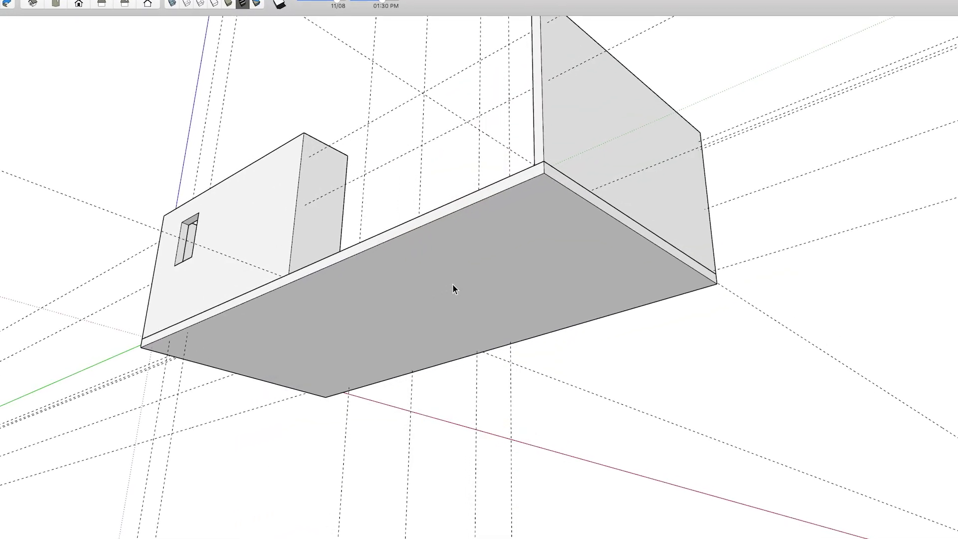
- Select all of the floor slab's connected geometry and make it a group
triple_click(452, 286)
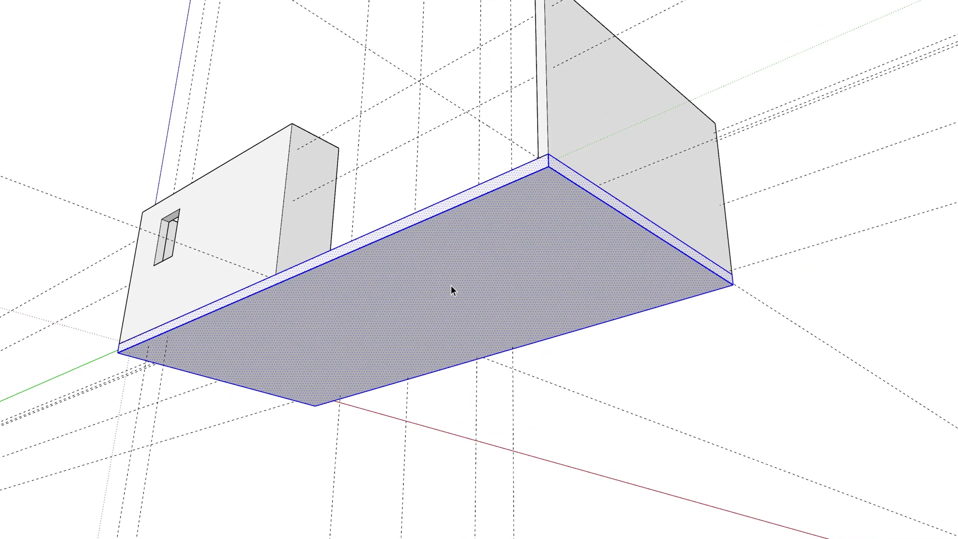
right_click(451, 285)
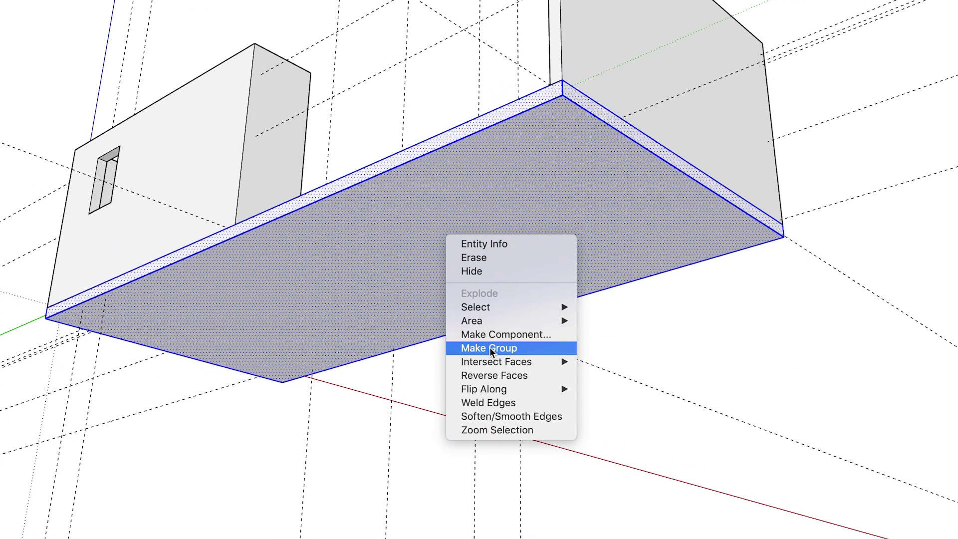
left_click(490, 348)
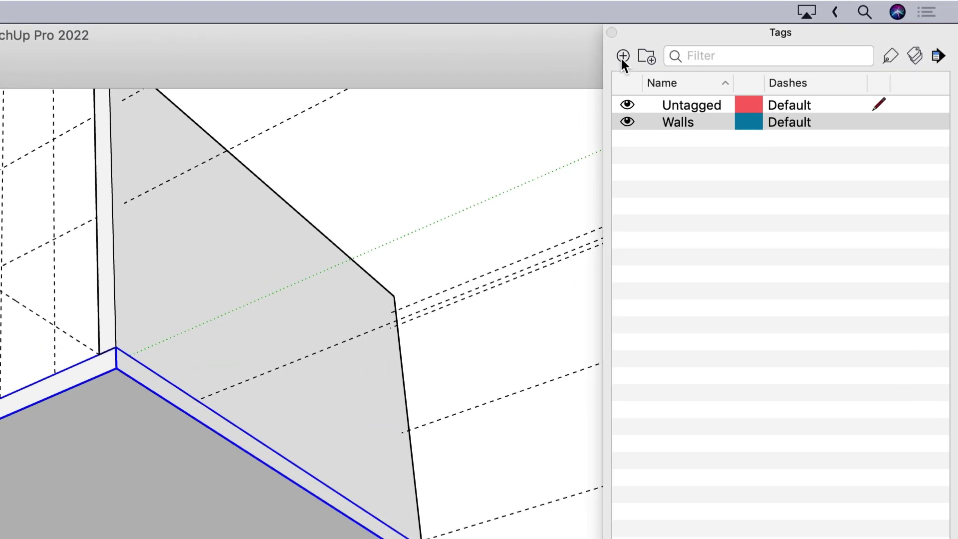
- Create a tag named Floor and assign it to the floor slab group through its entity information
left_click(623, 56)
type("Floor")
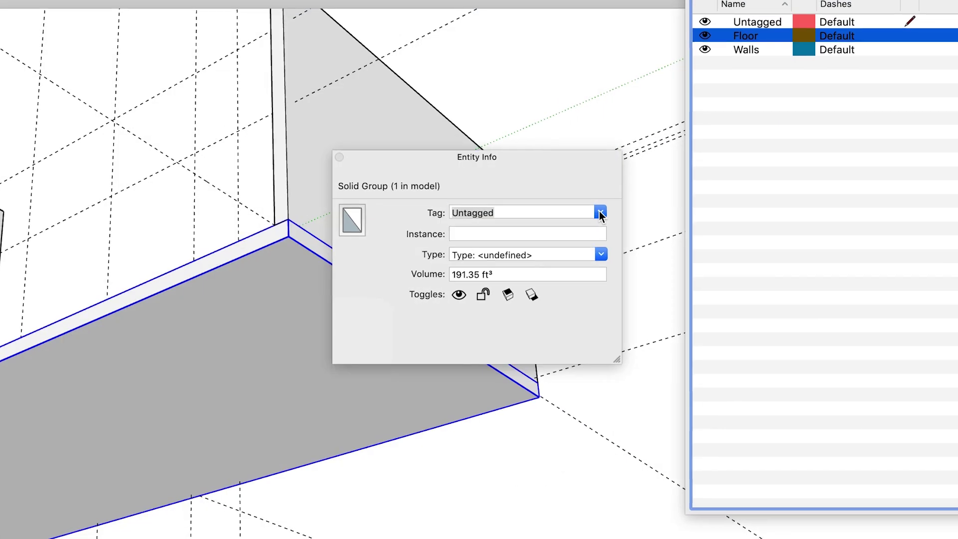
left_click(603, 210)
left_click(480, 238)
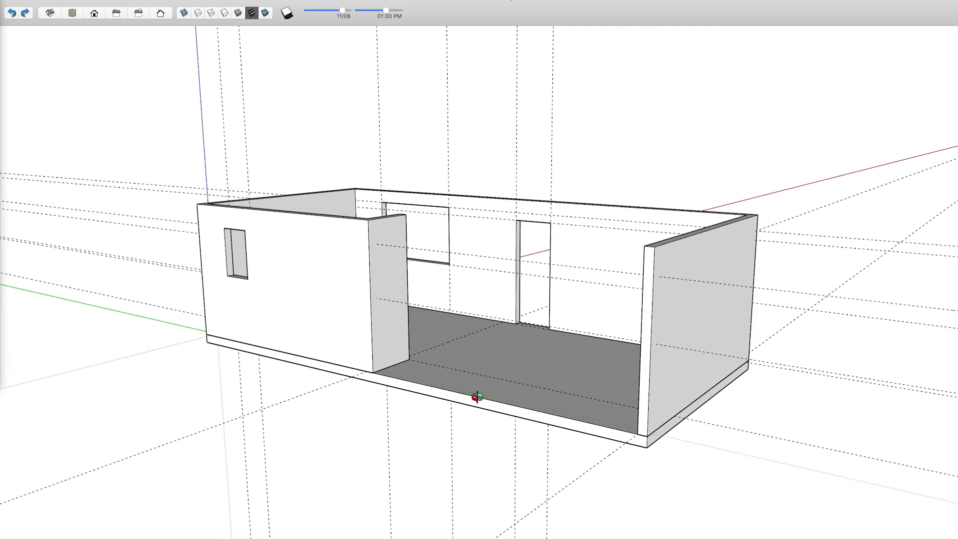
- Draw a ceiling rectangle across the outer top corners of the walls and extrude it upward into a slab
mouse_move(474, 396)
middle_mouse_down()
mouse_move(490, 314)
mouse_move(464, 419)
middle_mouse_up()
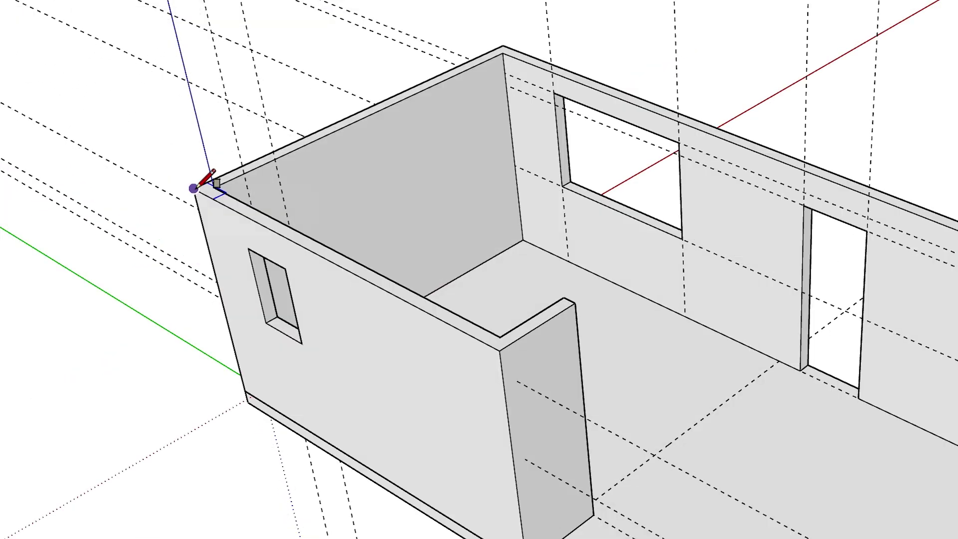
left_click(192, 188)
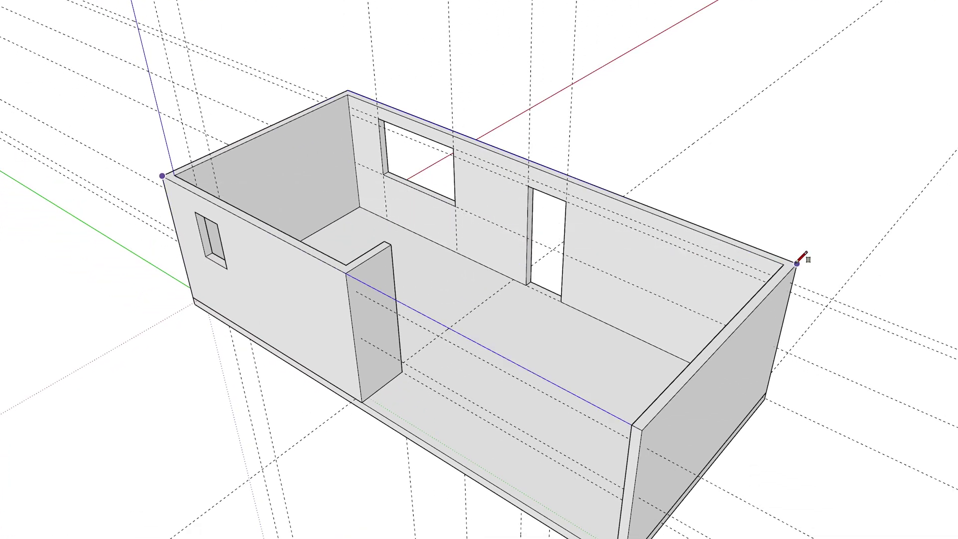
left_click(797, 263)
key("p")
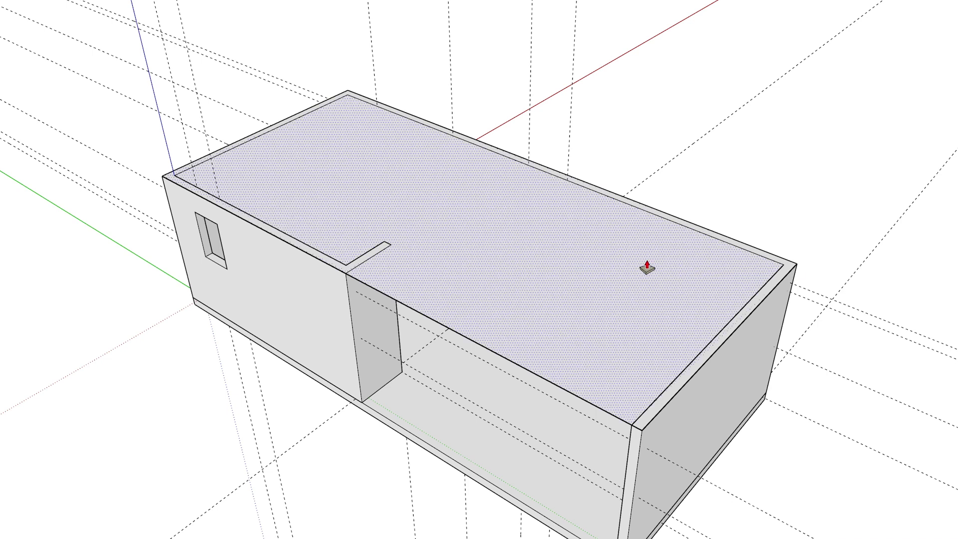
left_click(558, 253)
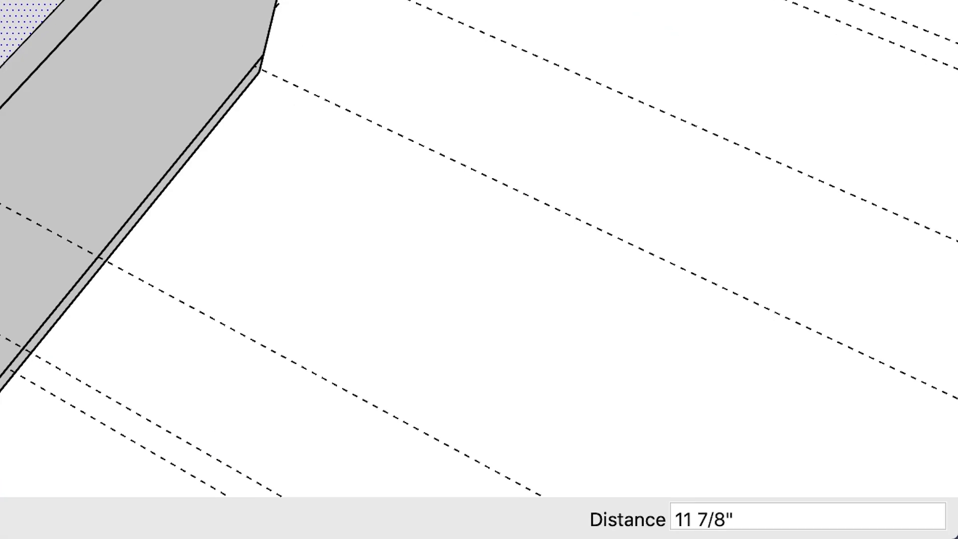
key("Return")
key("space")
- Group the ceiling slab and assign it to a new tag named Ceiling
left_click(440, 209)
right_click(441, 209)
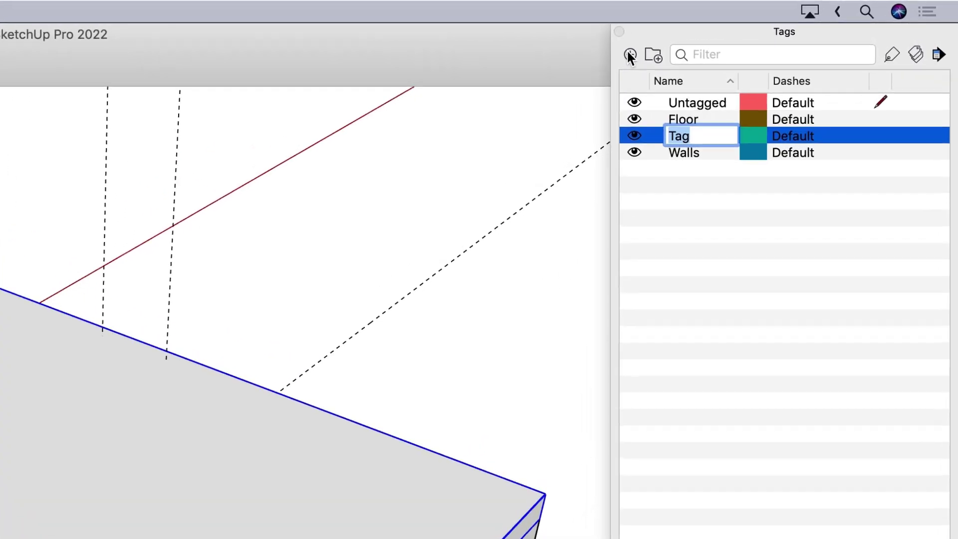
type("Ceiling")
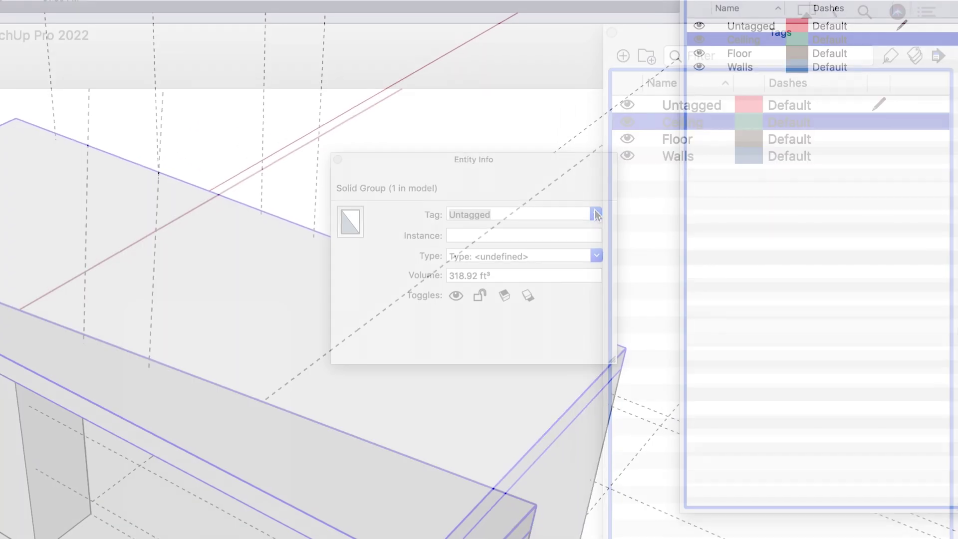
left_click(603, 206)
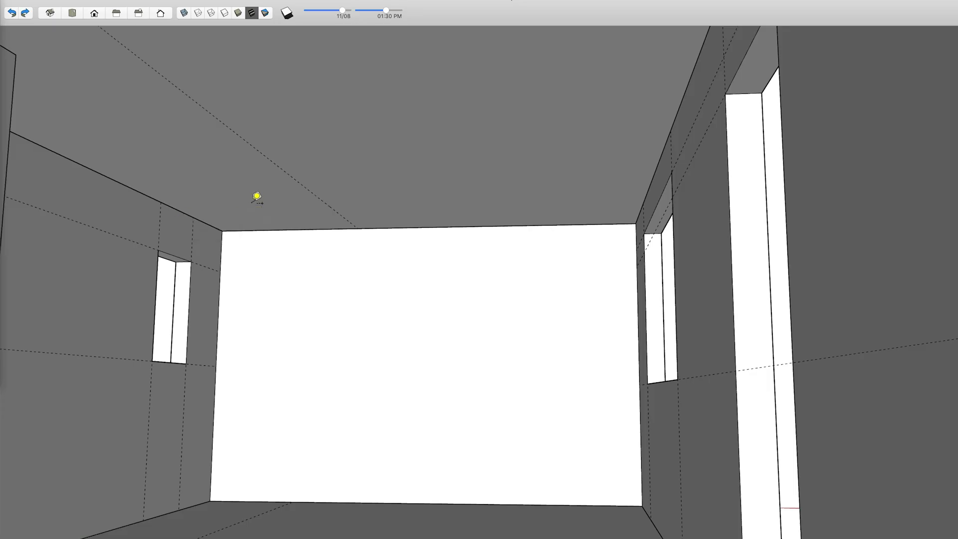
- Add guide lines on the ceiling's underside, parallel to its edges, that intersect at the four light positions
left_click(268, 229)
left_click(217, 180)
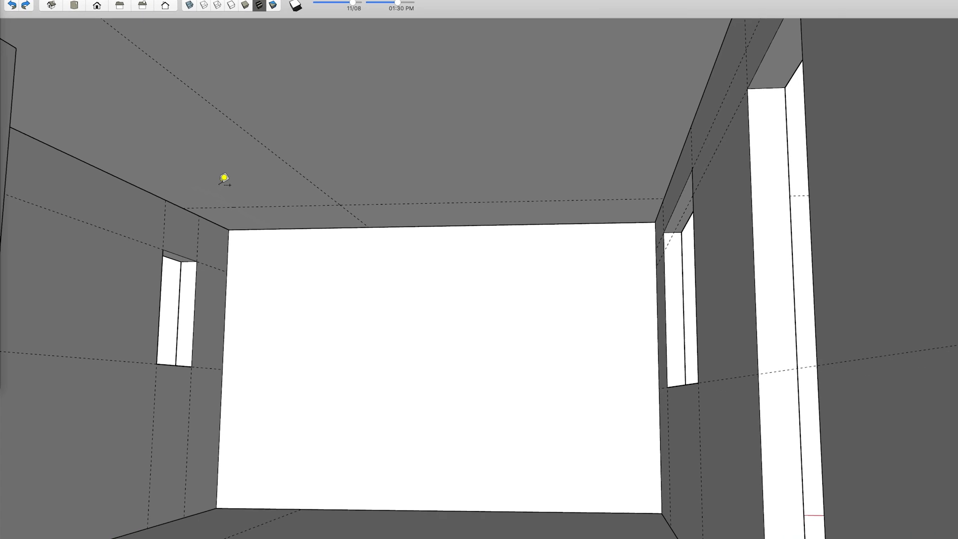
left_click(473, 202)
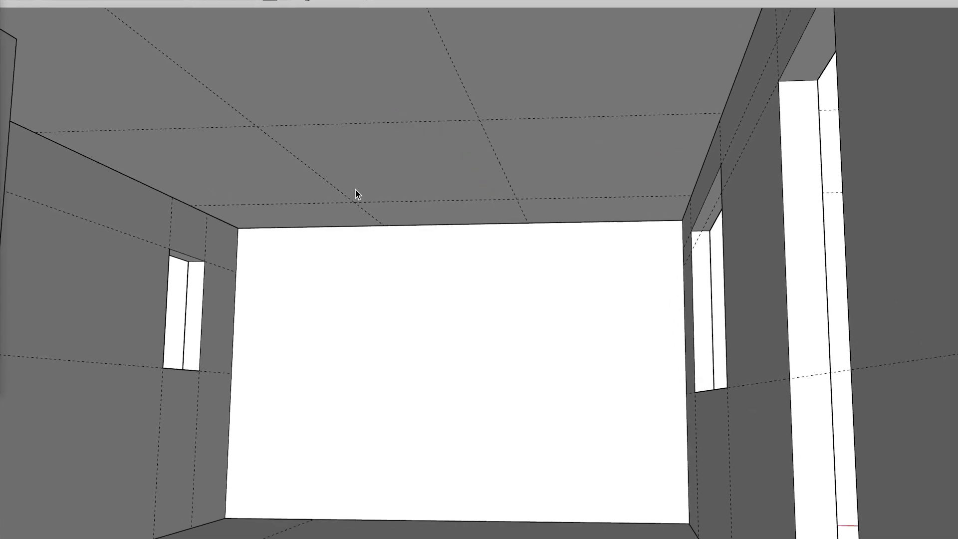
- Cut four circular light holes at the guide intersections inside the ceiling group, and close the group
scroll(352, 209, "up", 5)
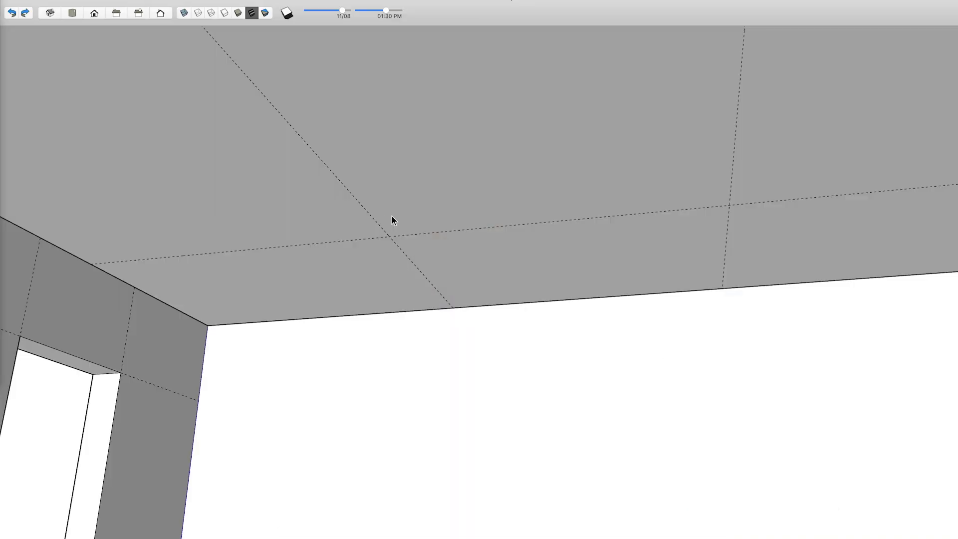
right_click(392, 216)
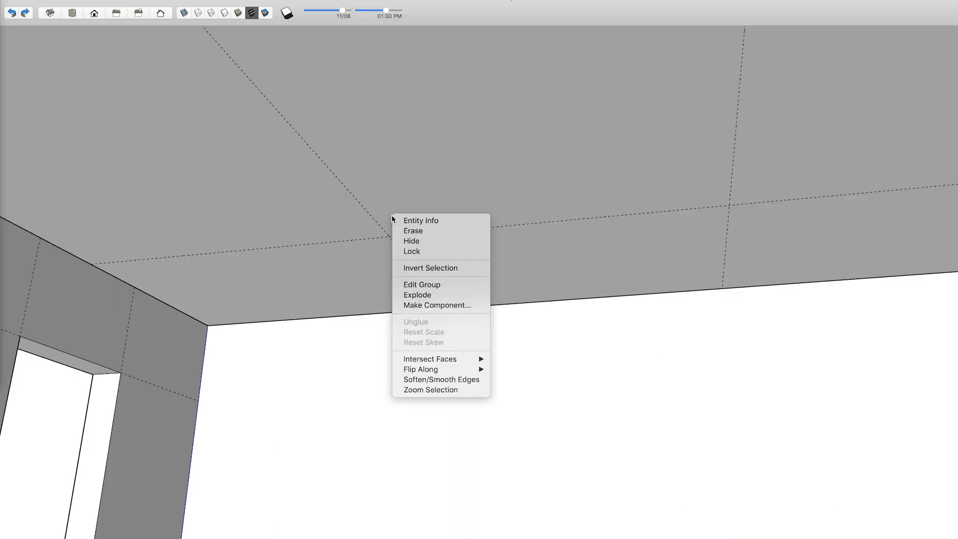
left_click(417, 272)
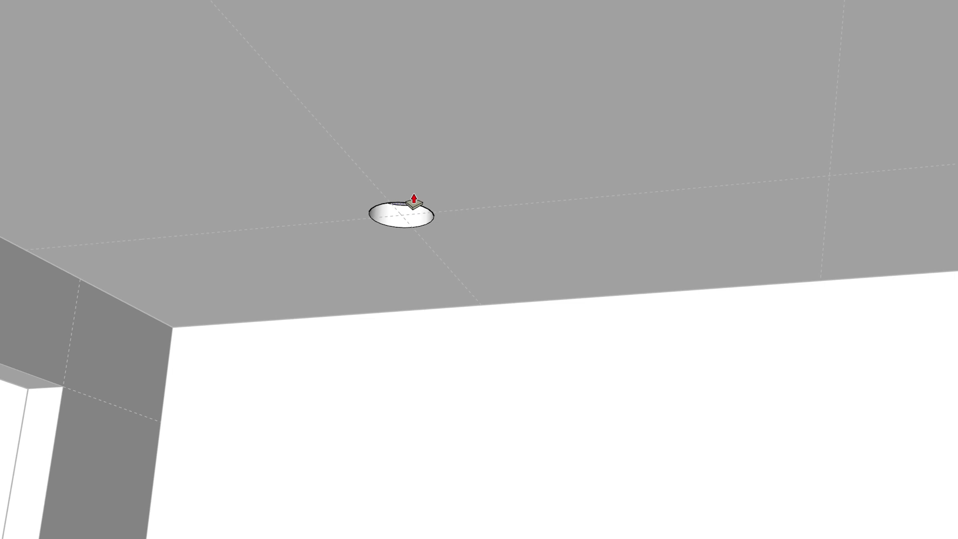
key("space")
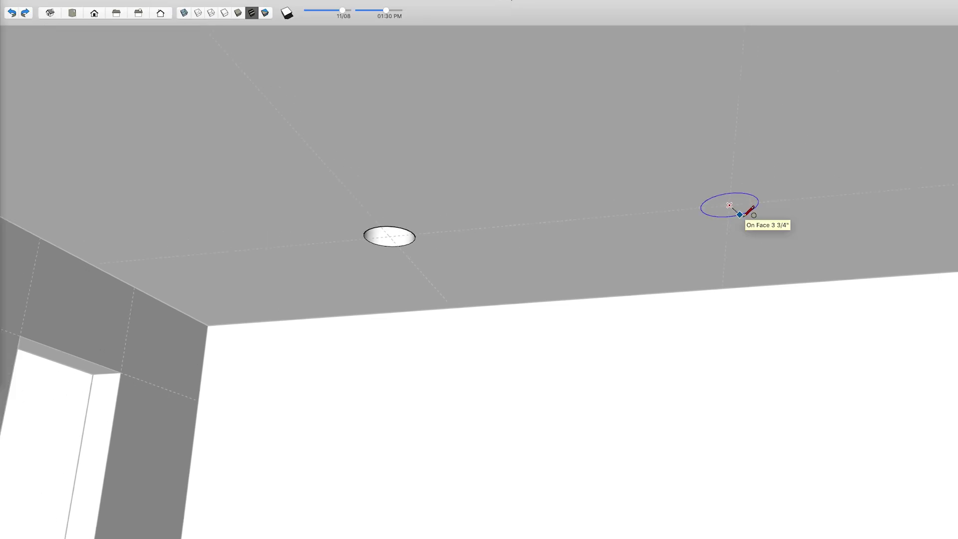
middle_click_drag(743, 199, 403, 178)
key("c")
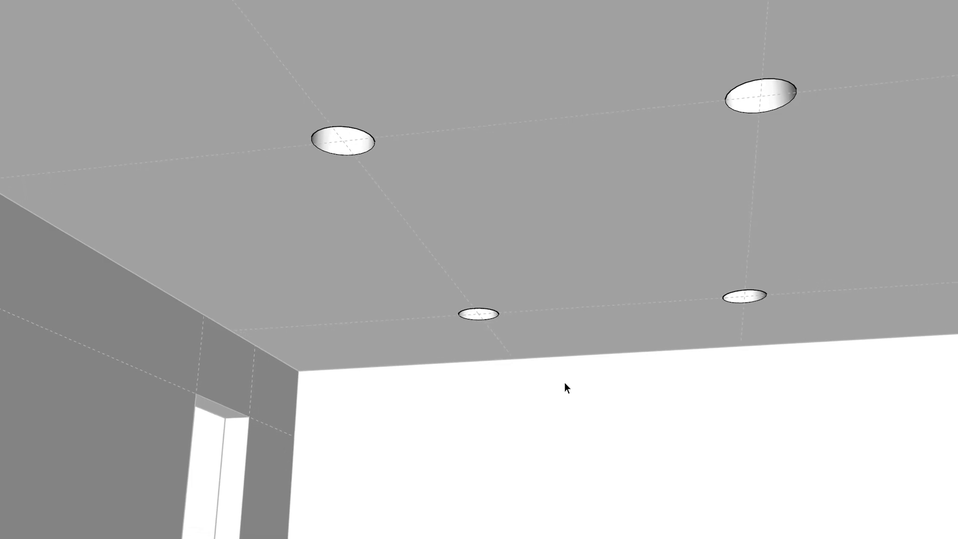
right_click(547, 364)
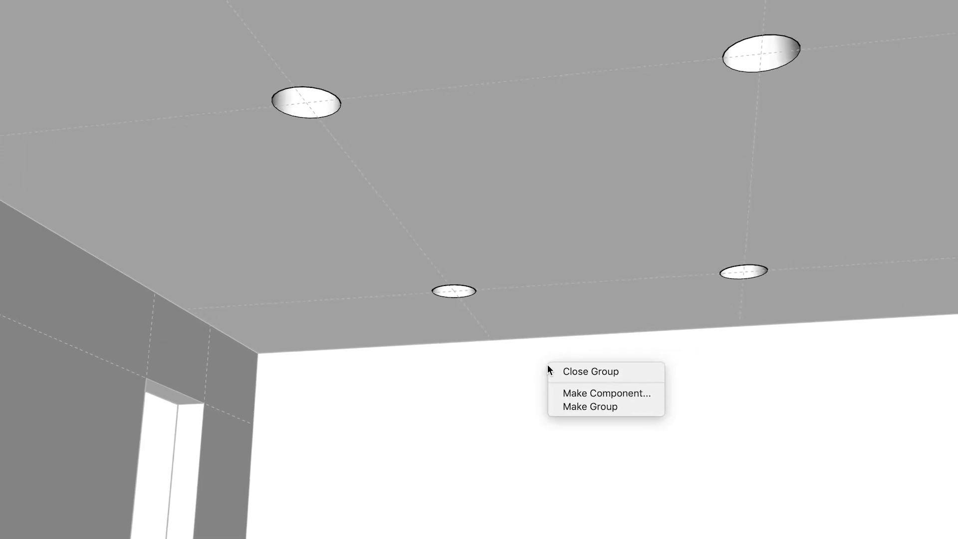
left_click(585, 366)
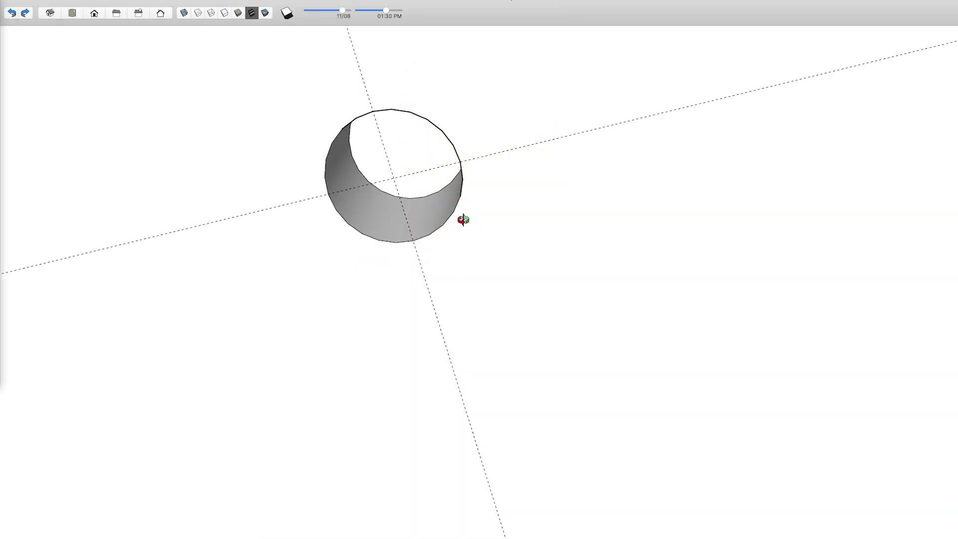
- Cover the opening of one ceiling light hole with a circular face and reverse that face
key("l")
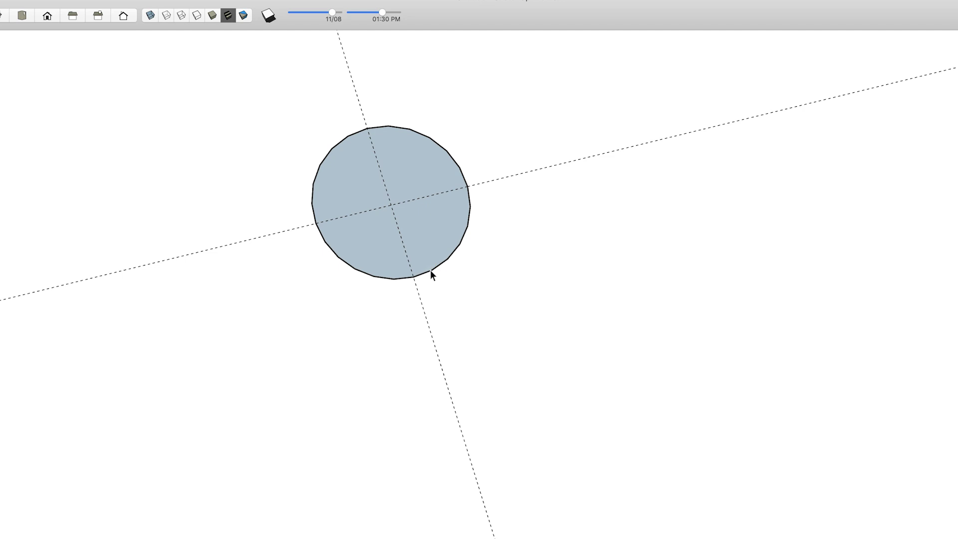
right_click(426, 232)
left_click(469, 339)
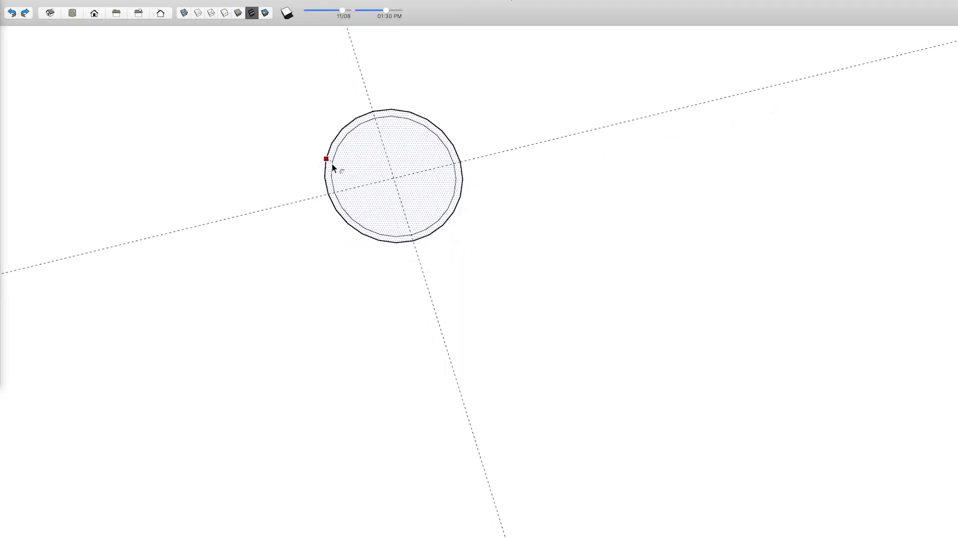
- Offset the circular face's edge inward to form a rim, and extrude it into a recessed light trim
left_click(333, 168)
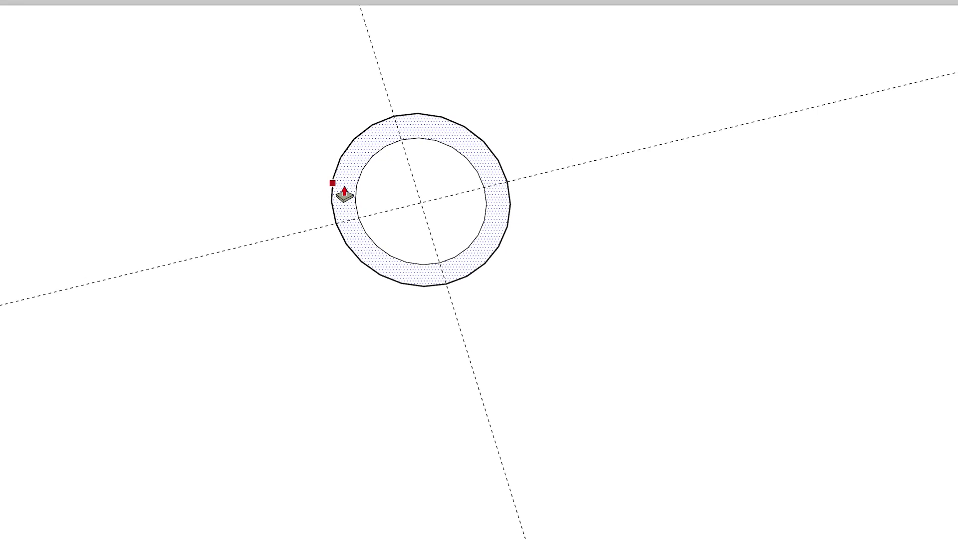
left_click_drag(386, 204, 395, 188)
key("space")
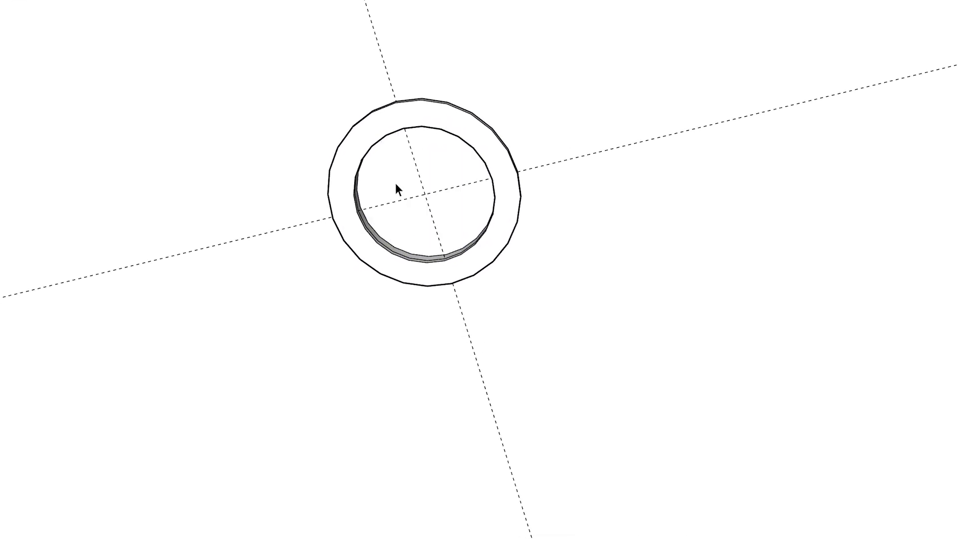
- Select all of the recessed light's connected geometry and make it a component
triple_click(398, 185)
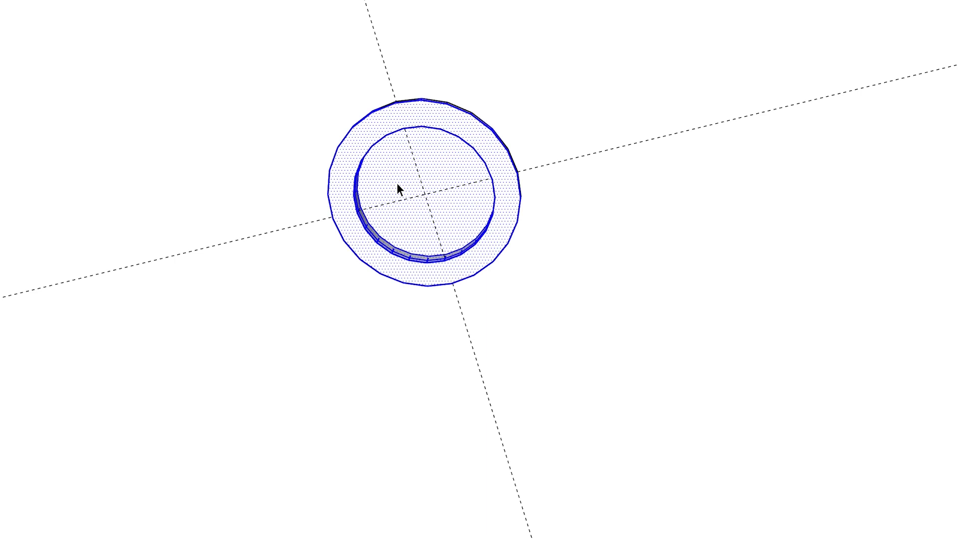
right_click(398, 184)
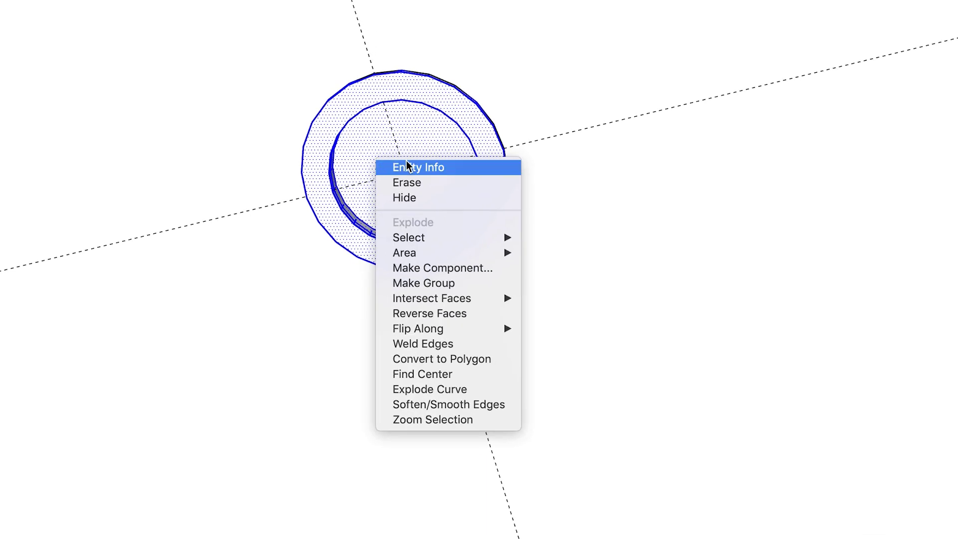
left_click(429, 267)
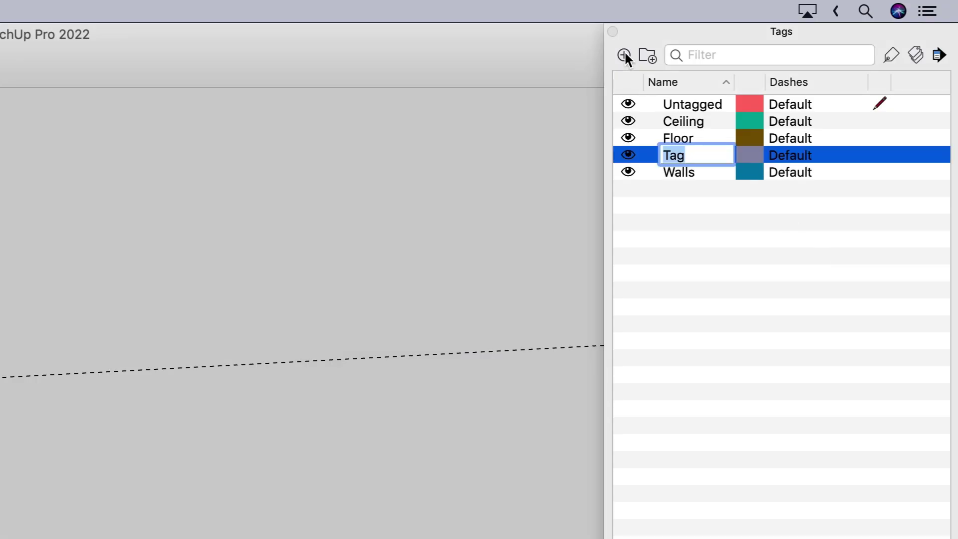
- Name the new tag Lights and assign it to the Recessed Light component
type("Light")
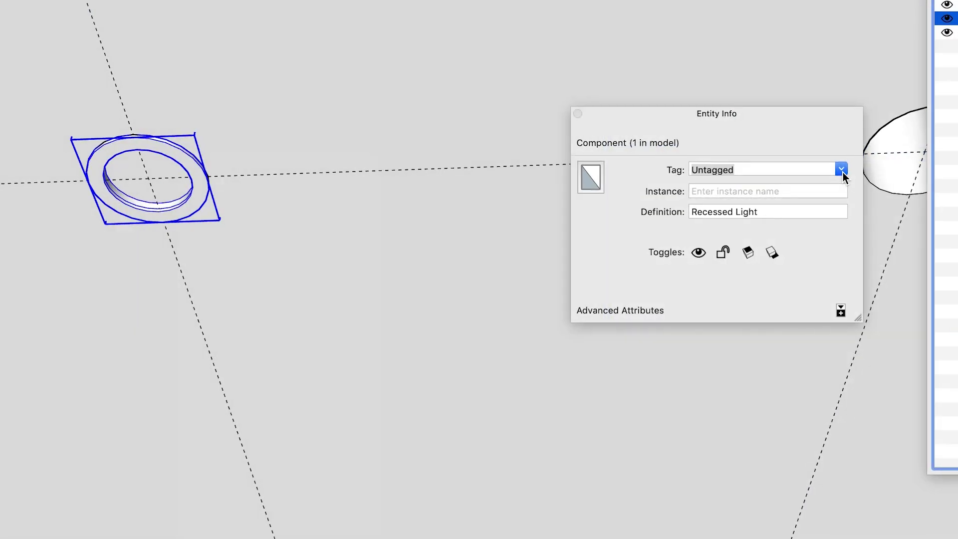
left_click(842, 170)
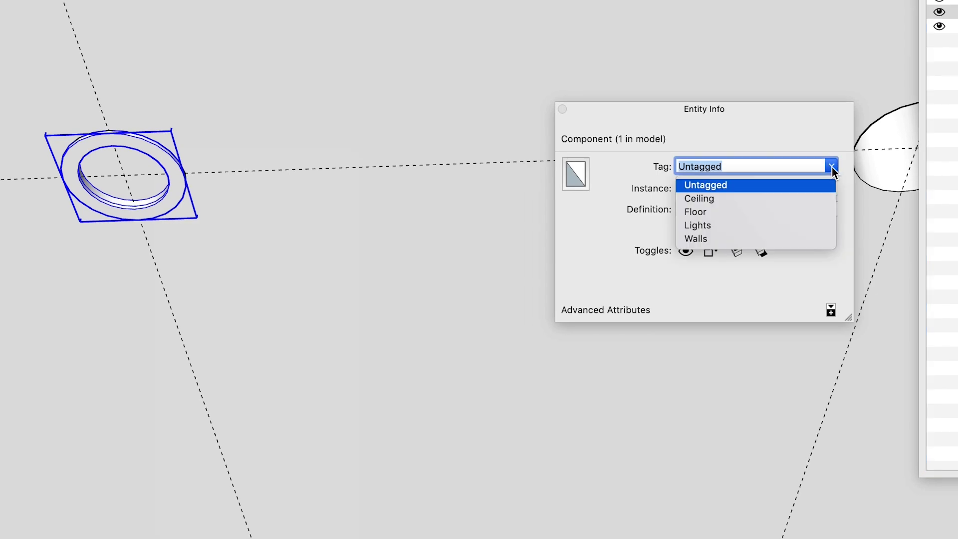
left_click(702, 229)
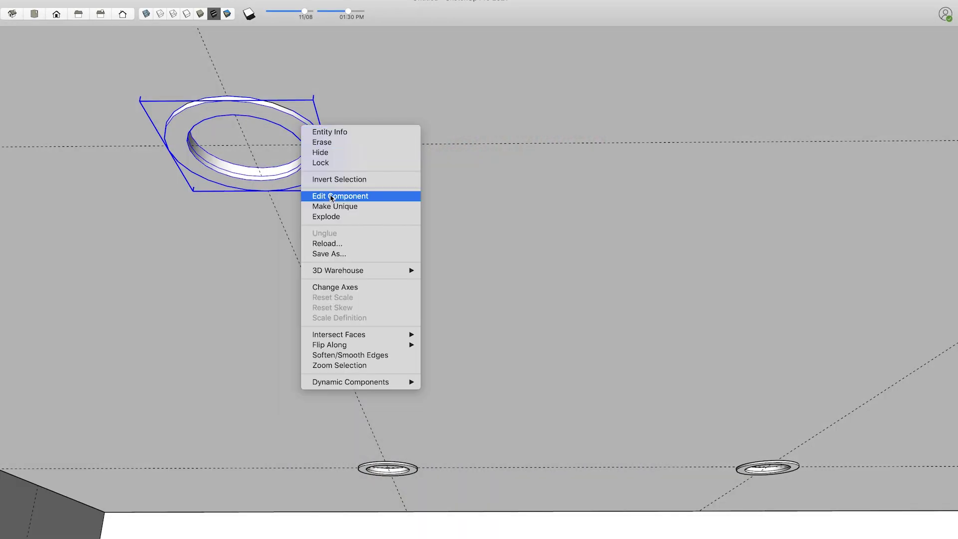
- Inside the Recessed Light component, scale the rim's outer edge uniformly inward about its center to taper the trim, and close the component
left_click(332, 196)
key("s")
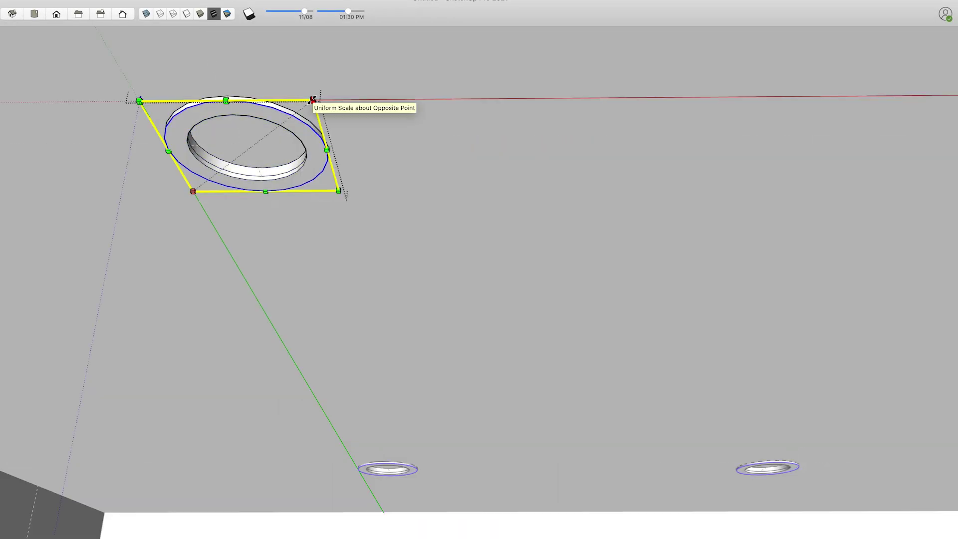
left_click_drag(315, 96, 301, 109, "ctrl")
left_click(413, 171)
middle_click_drag(414, 171, 233, 168)
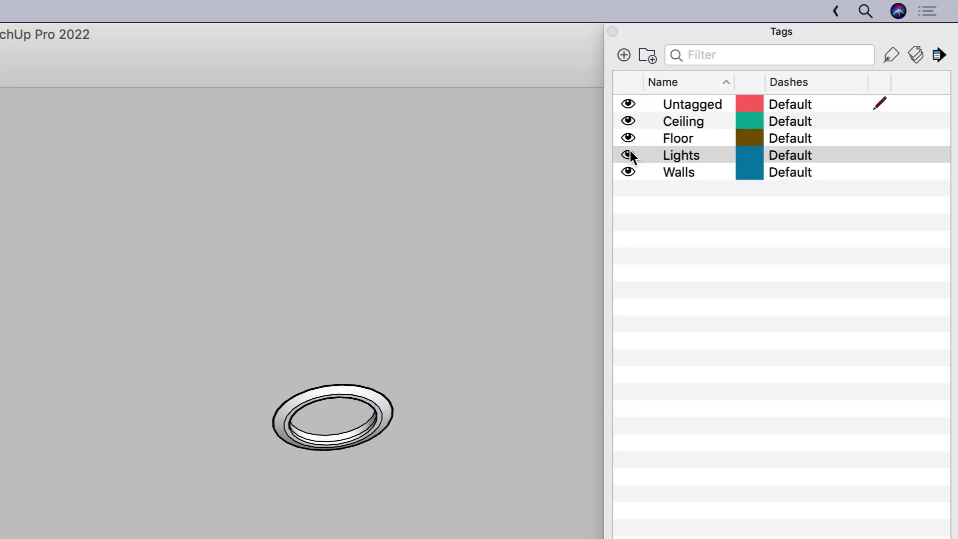
- Toggle the visibility of the Lights tag to check that it controls the recessed lights
left_click(629, 153)
left_click(629, 154)
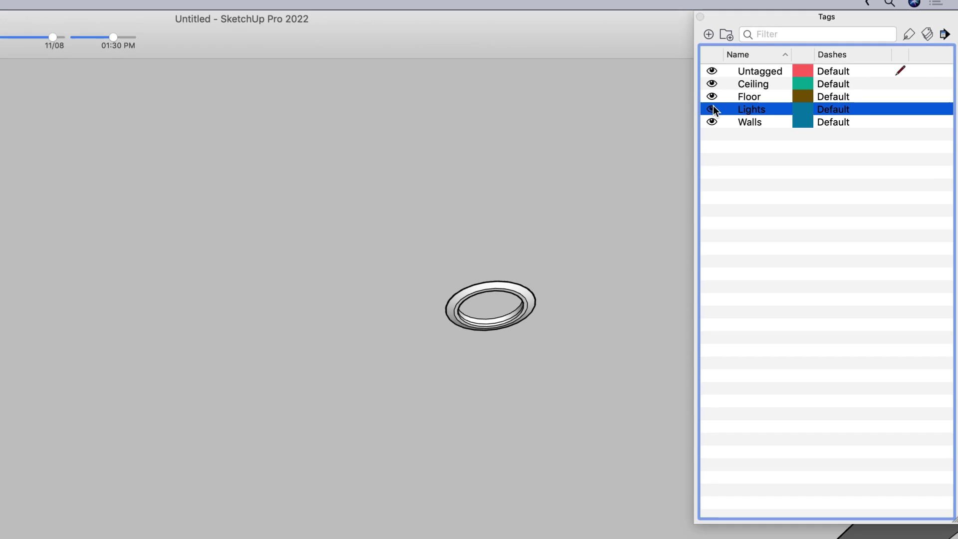
left_click(630, 153)
left_click(781, 53)
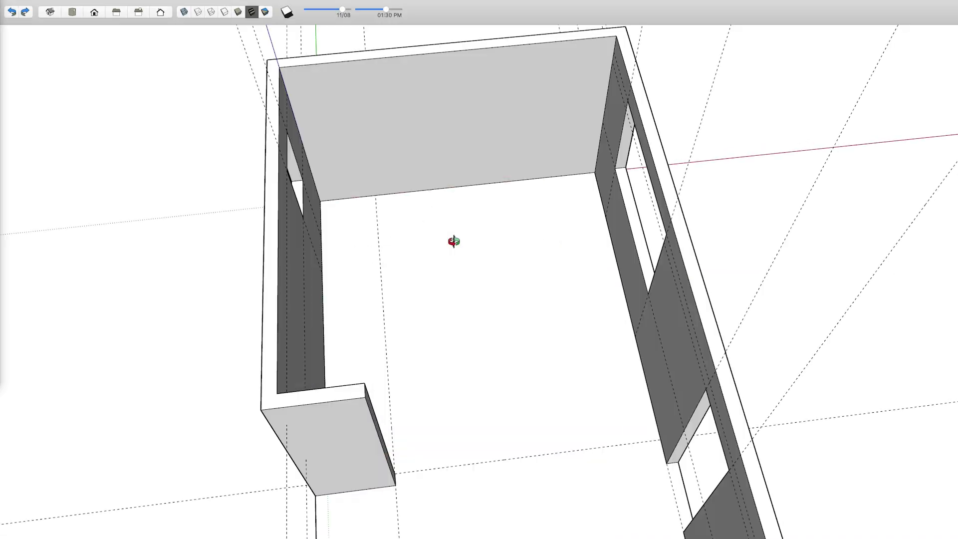
- Extrude the top face of the U-shaped base cabinet block further upward
mouse_move(453, 240)
middle_mouse_down()
mouse_move(374, 231)
mouse_move(447, 241)
middle_mouse_up()
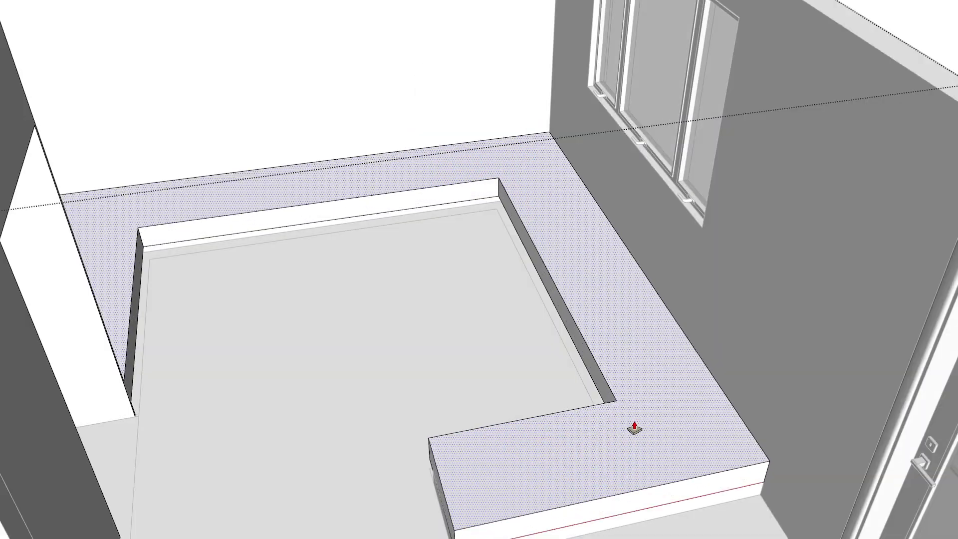
middle_click_drag(631, 427, 637, 391)
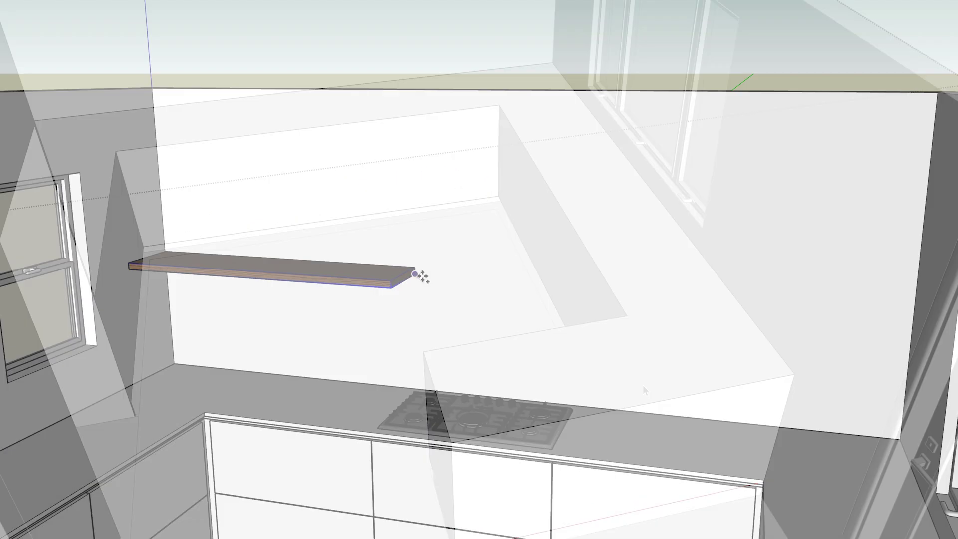
left_click(415, 274)
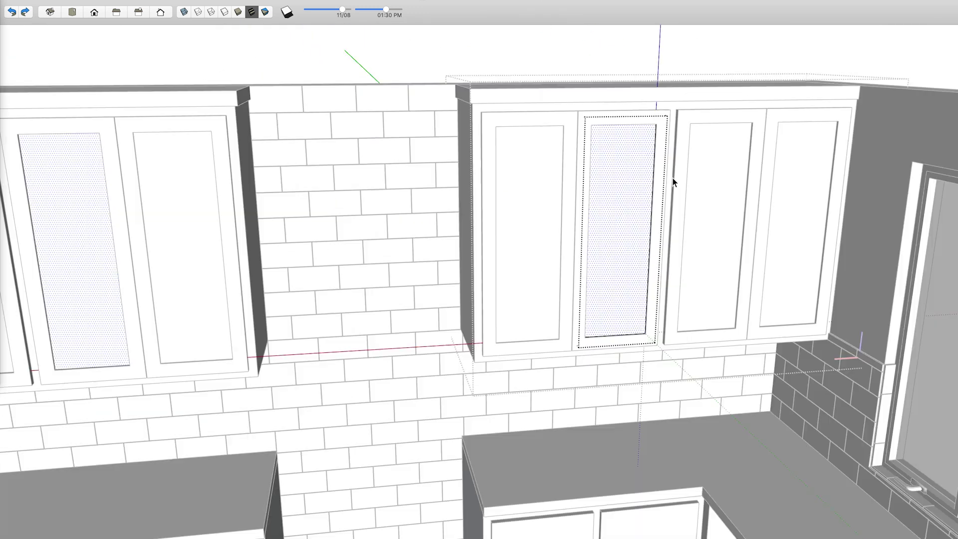
right_click(537, 202)
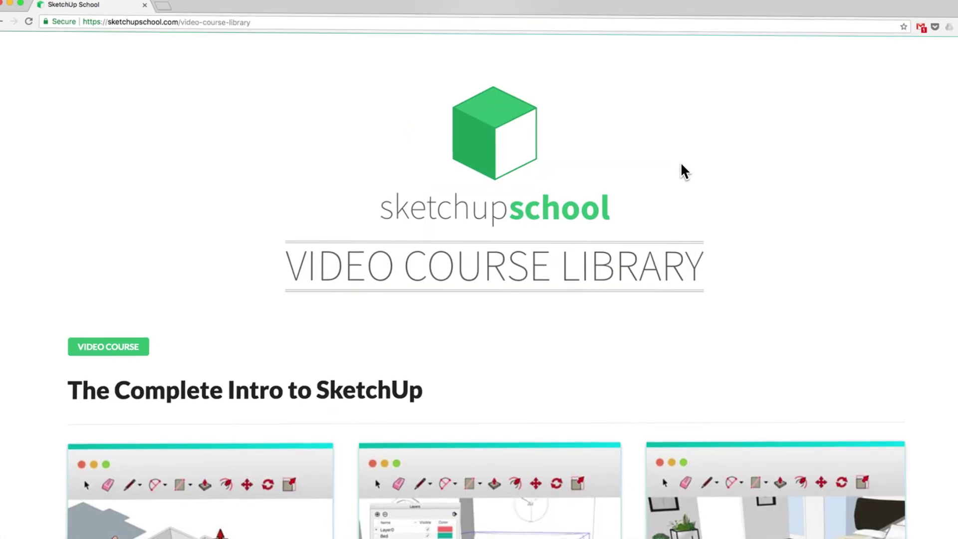
- Switch to the web browser and look through the courses in the SketchUp School video course library
scroll(688, 167, "down", 15)
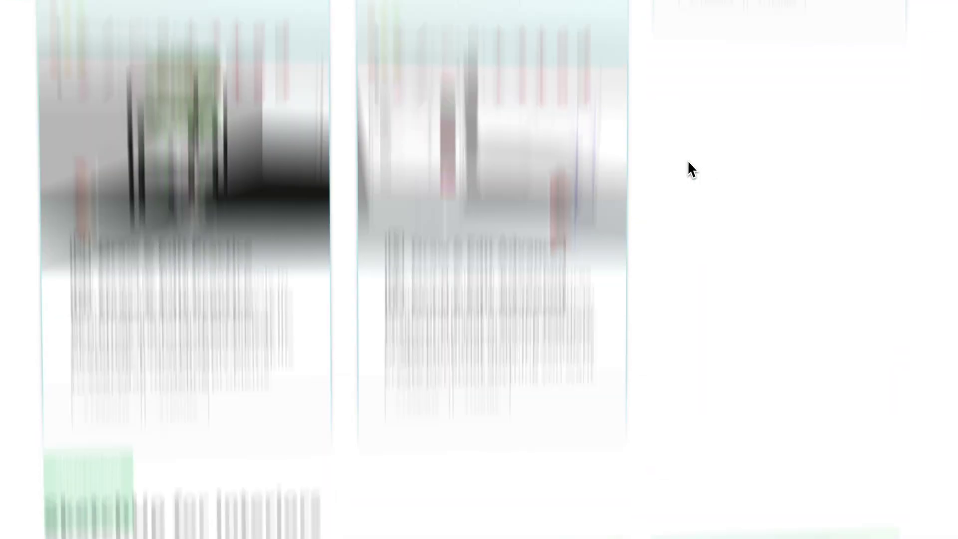
scroll(649, 239, "down", 10)
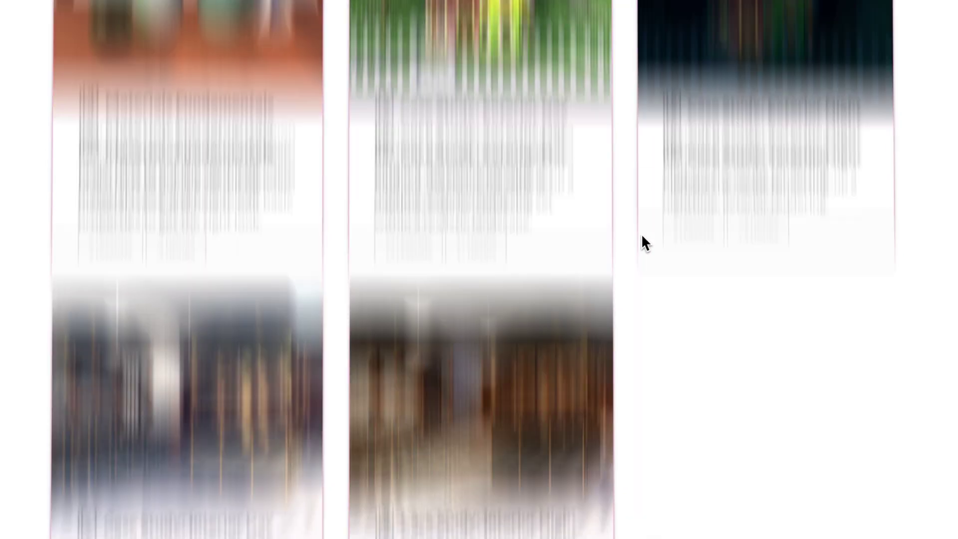
scroll(631, 227, "down", 10)
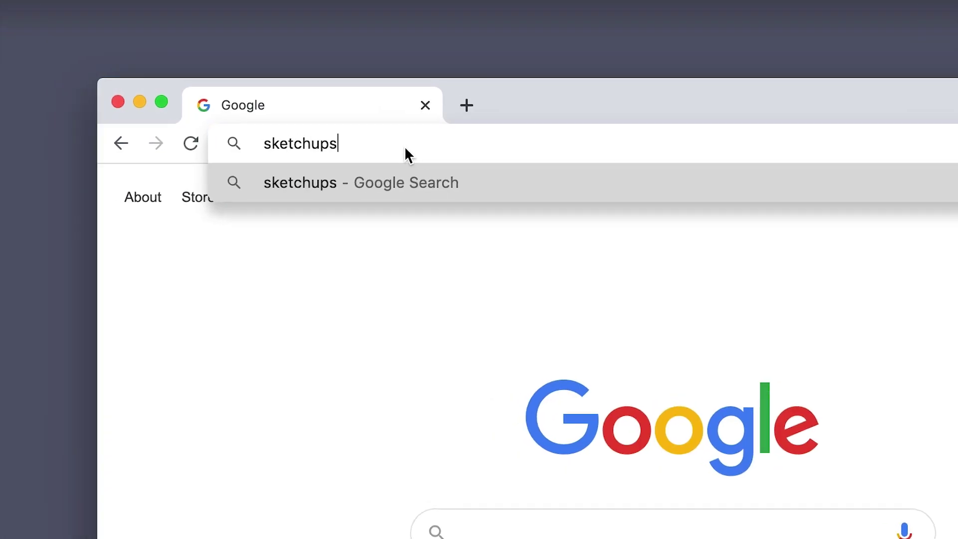
- Open the website sketchupschool.com in the browser
type("chool.com")
key("Return")
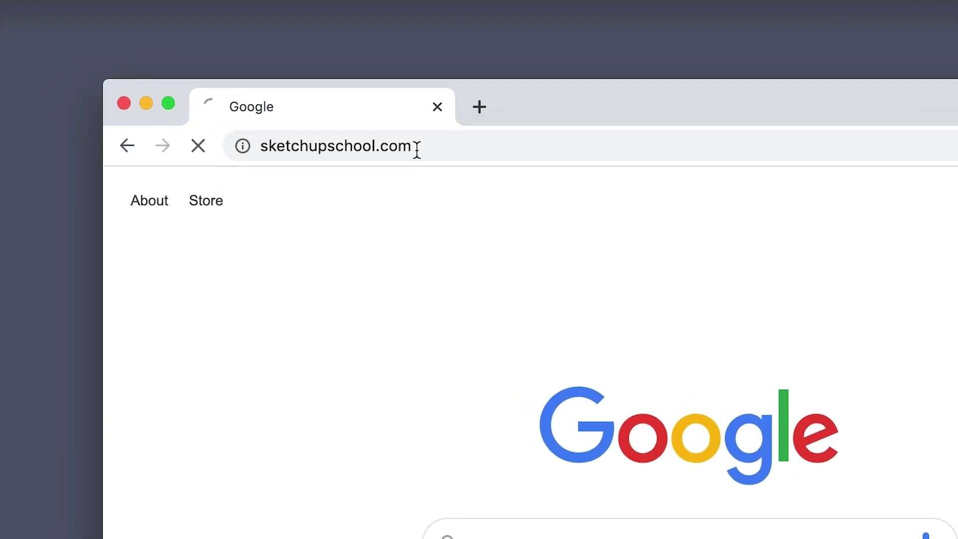